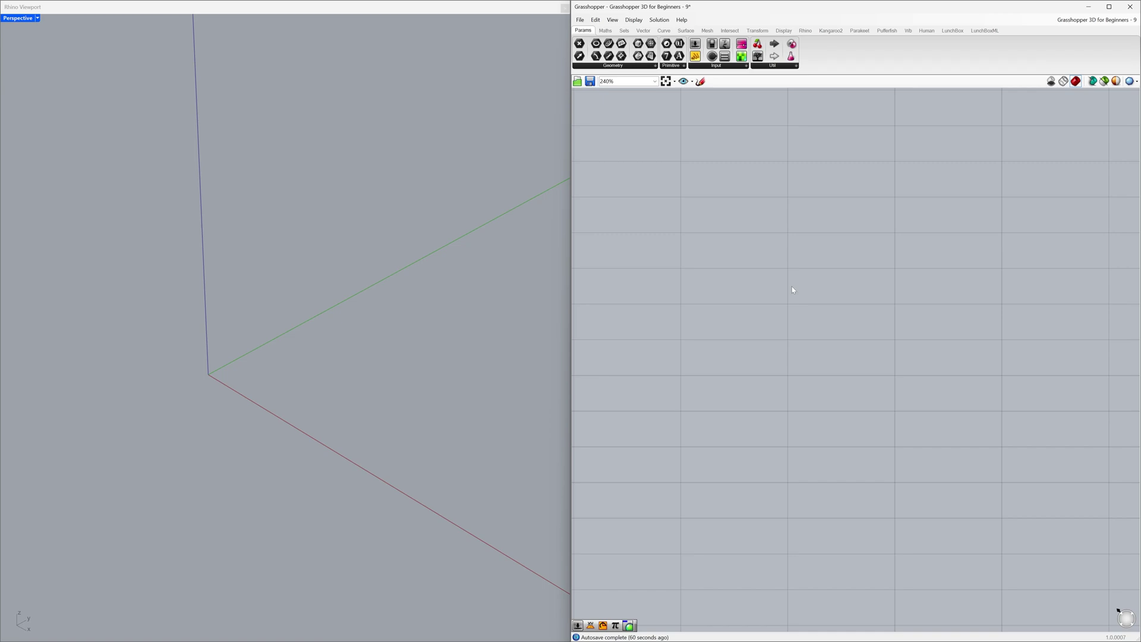
- Place a primitive Arc component, defined by base plane, radius and angle, on the empty canvas
left_click(670, 33)
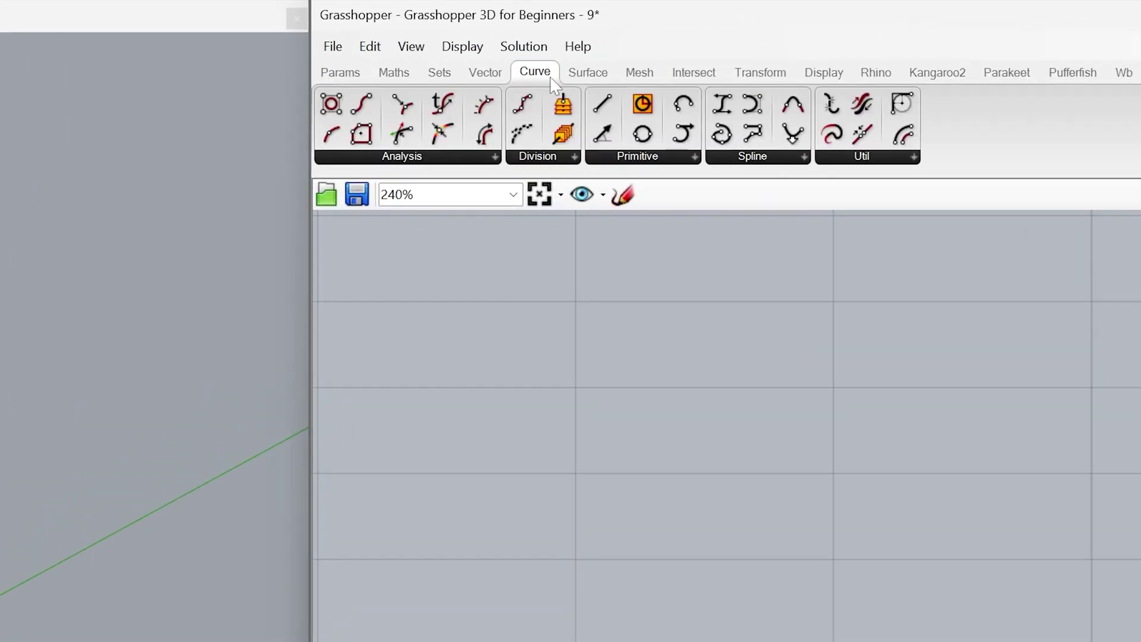
left_click(596, 156)
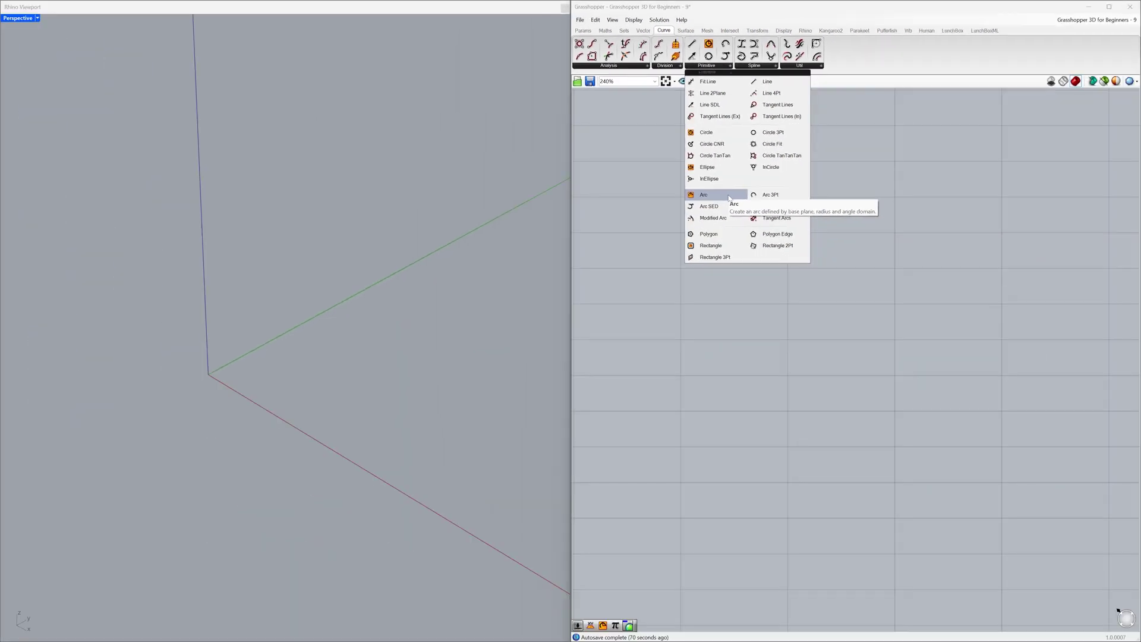
left_click(691, 474)
left_click(856, 291)
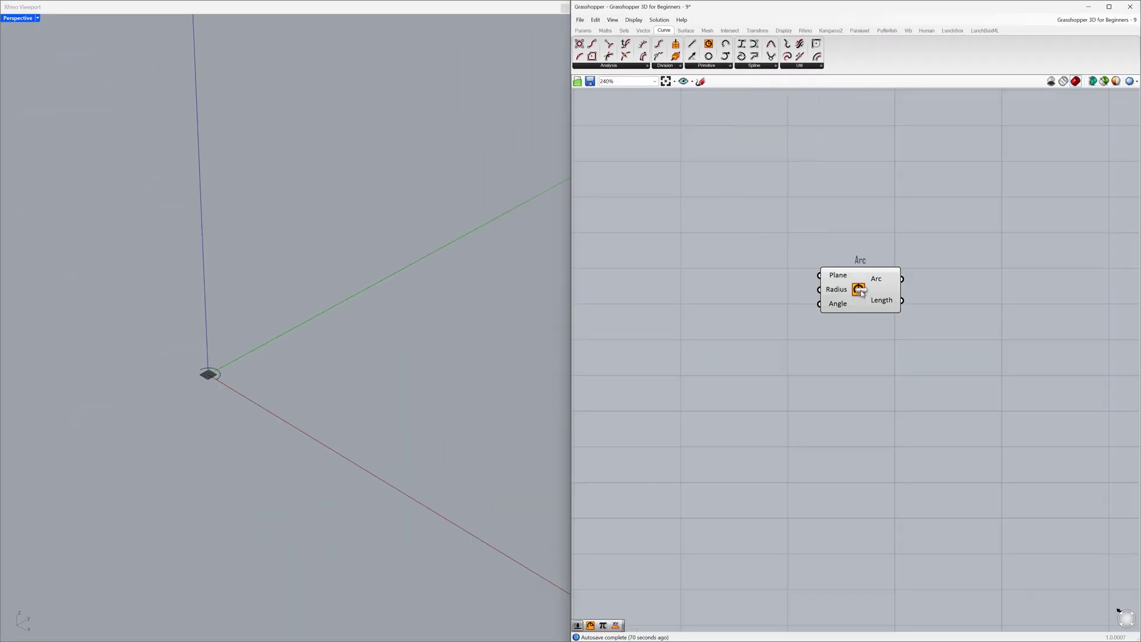
- Add a 15.0 number slider, connect it to the Arc's Radius input and set it to 20.0
mouse_move(841, 291)
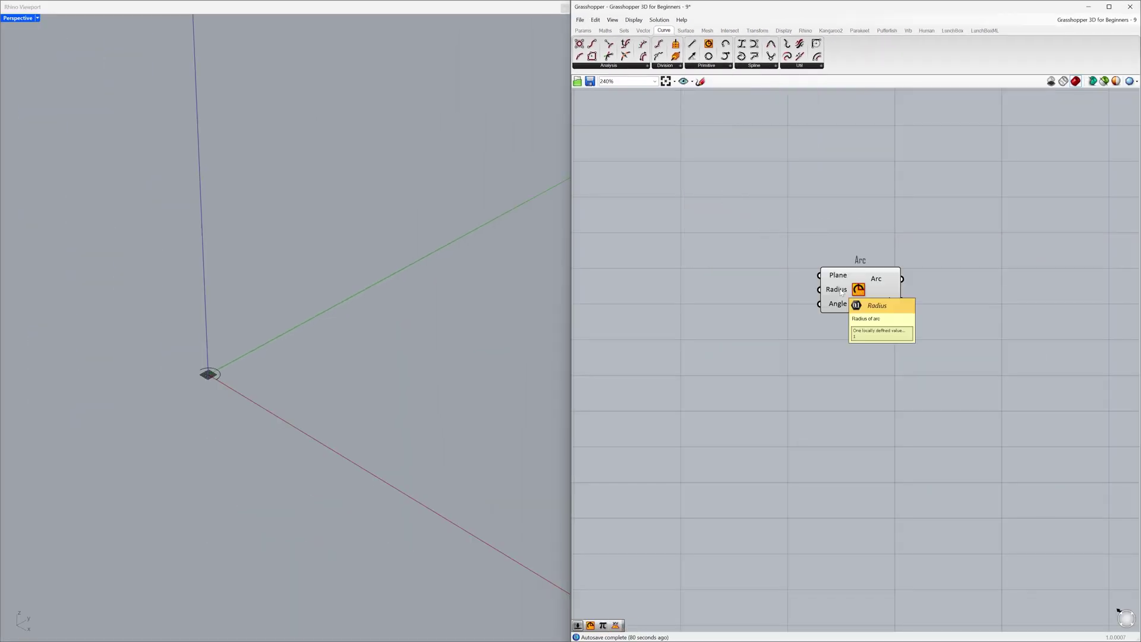
double_click(724, 289)
type("15")
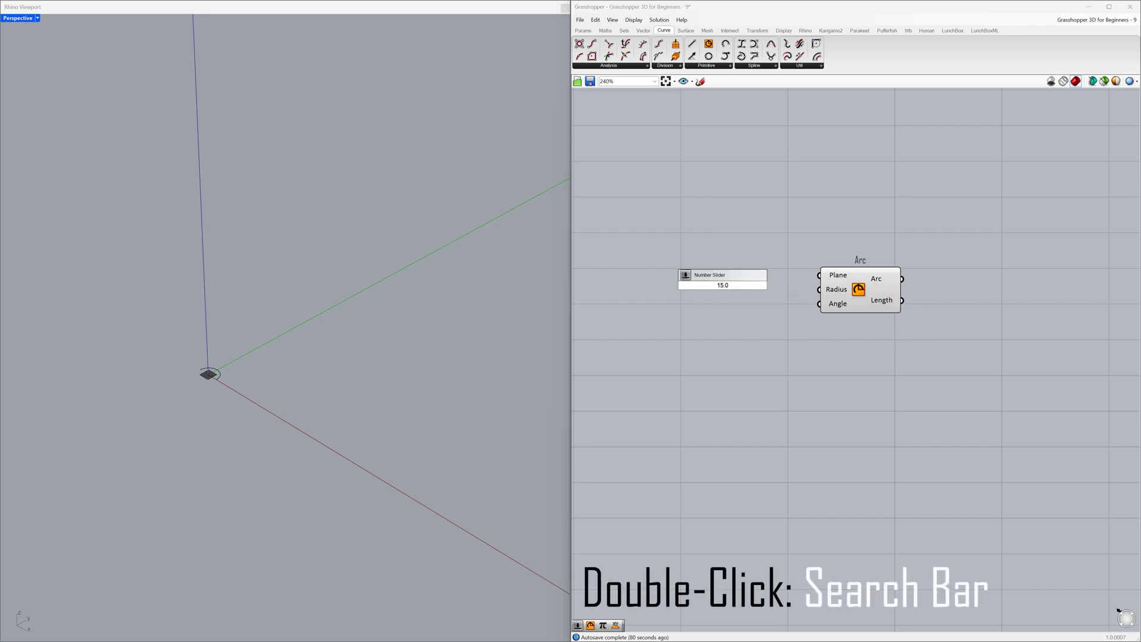
key("Return")
left_click_drag(793, 285, 743, 291)
left_click(754, 317)
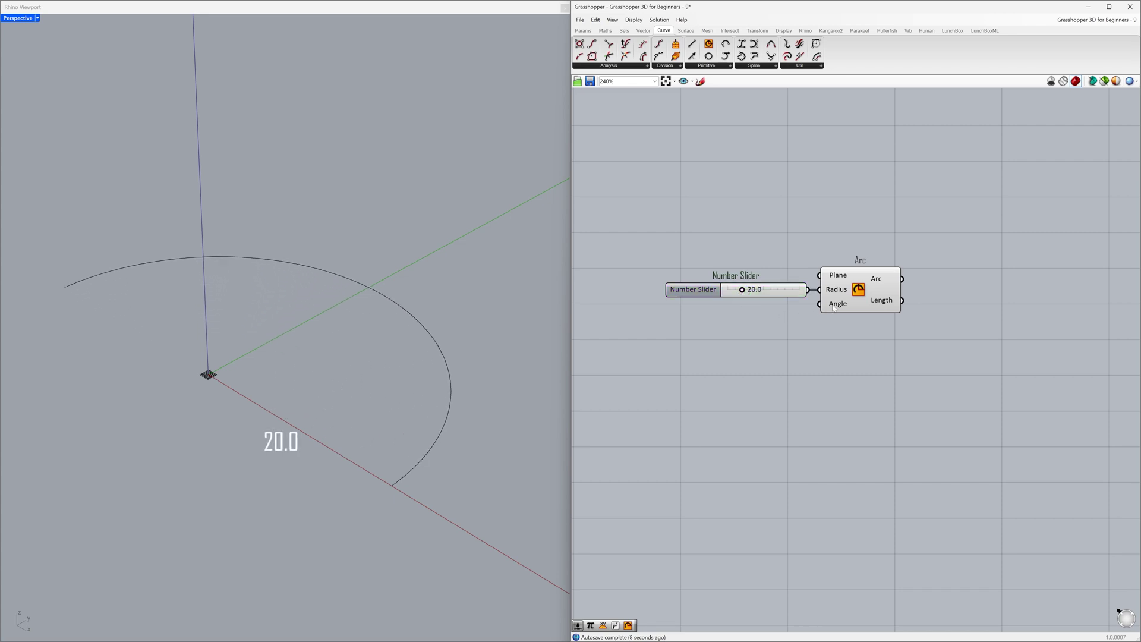
- Place a Pi component below the radius slider and connect its output to the Arc's Angle input
mouse_move(834, 307)
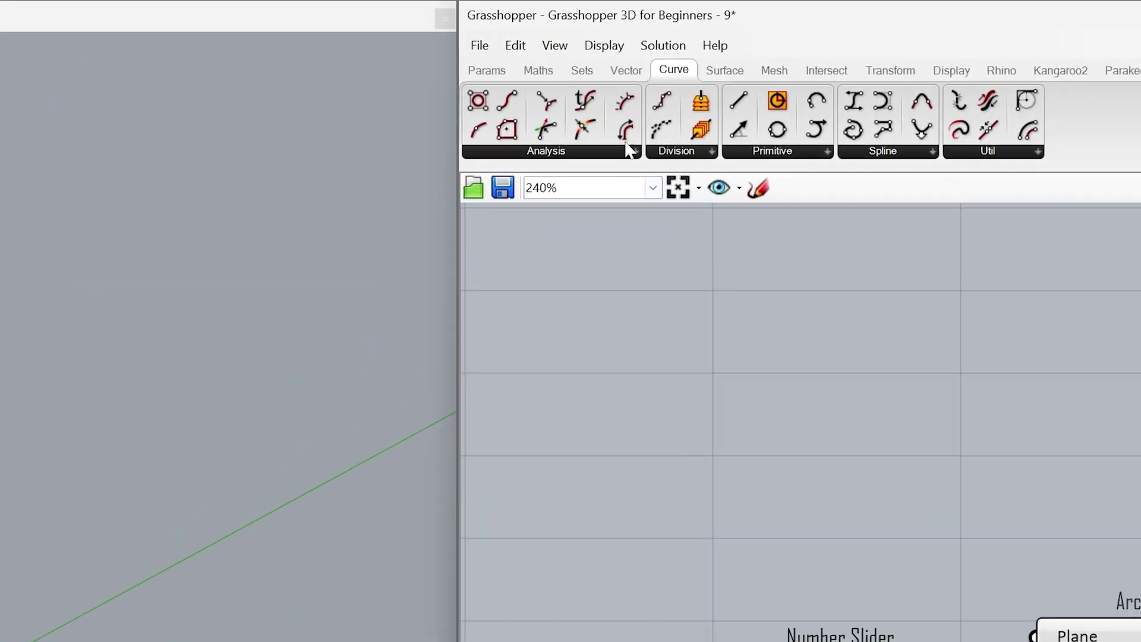
left_click(594, 38)
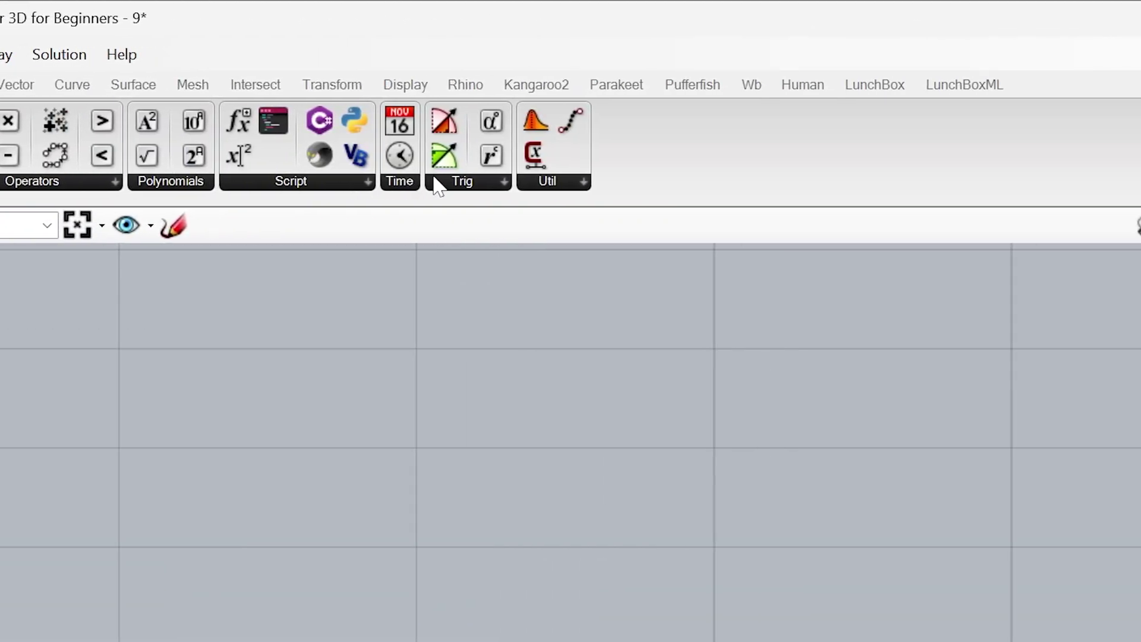
left_click(895, 184)
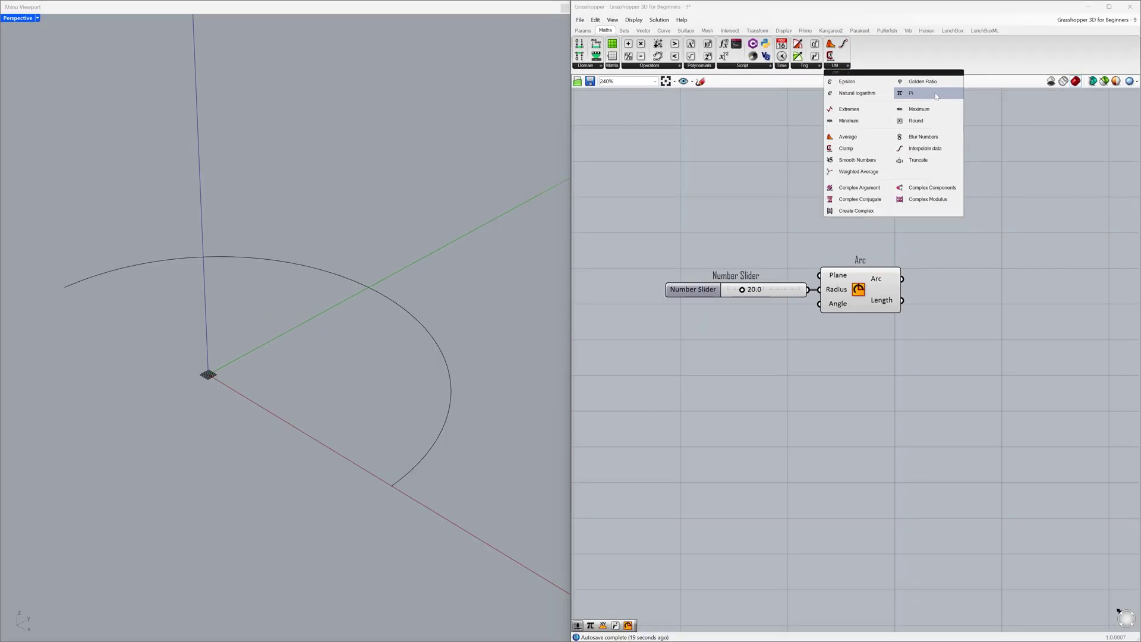
left_click(826, 265)
left_click(777, 328)
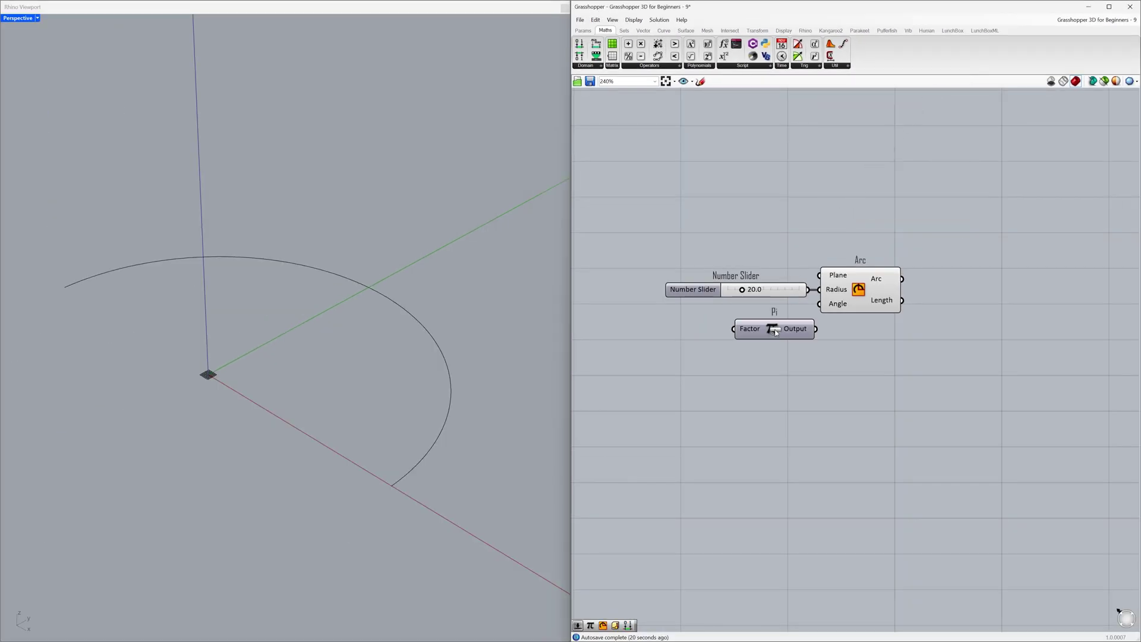
left_click_drag(816, 328, 786, 322)
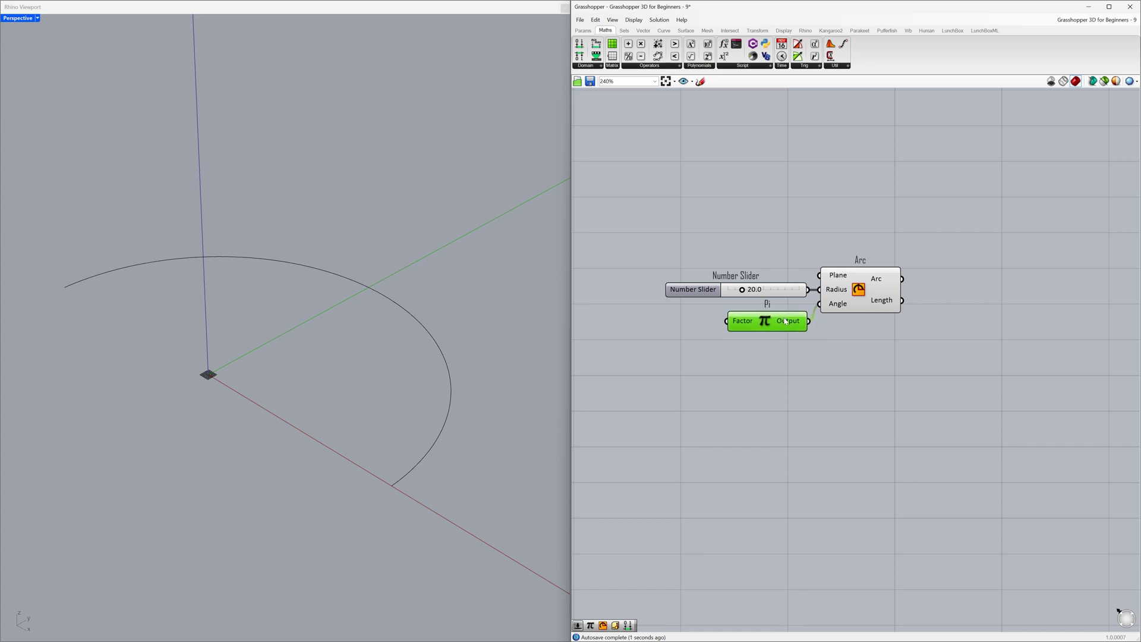
left_click(693, 323)
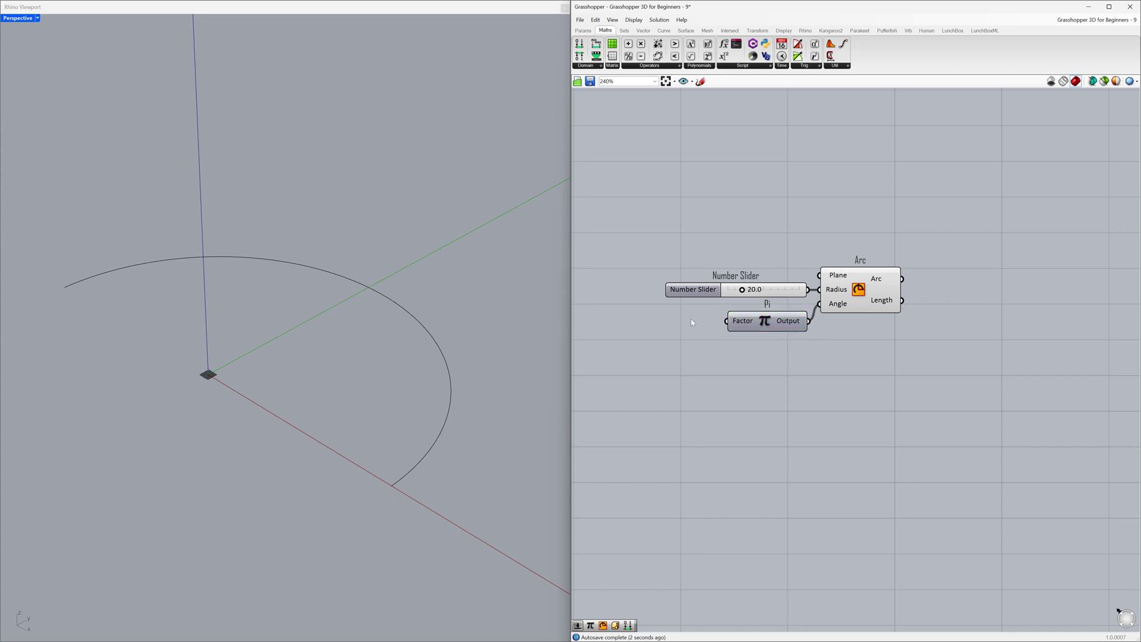
- Create a number slider ranging 0<2.00, set it to 1.00 and connect it to Pi's Factor input
double_click(652, 321)
type("0<2")
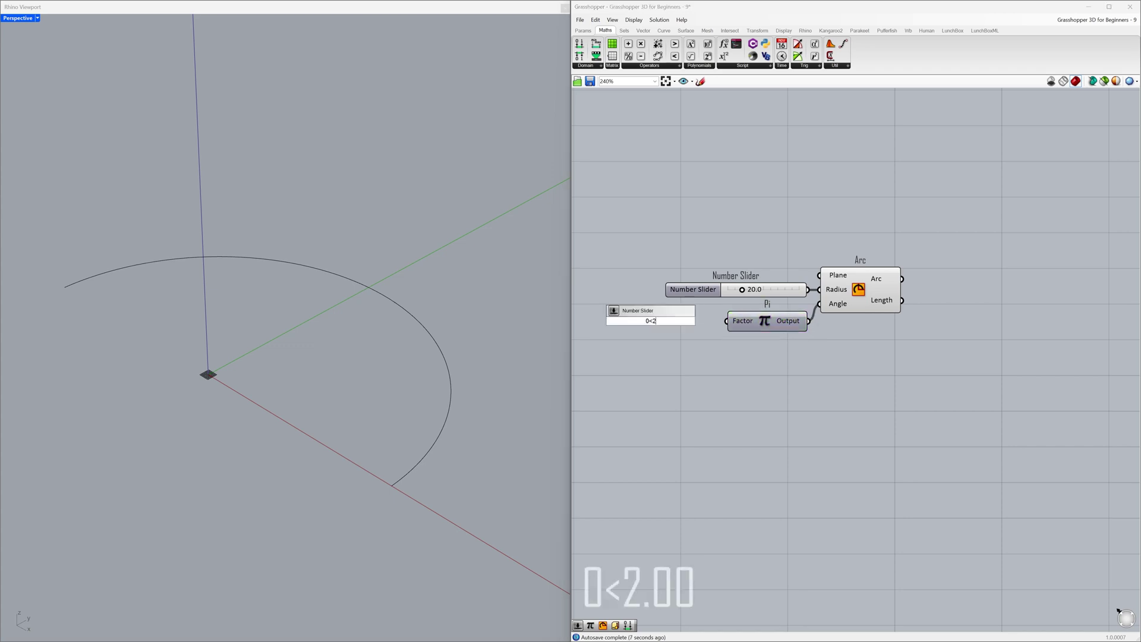
type(".00")
key("Return")
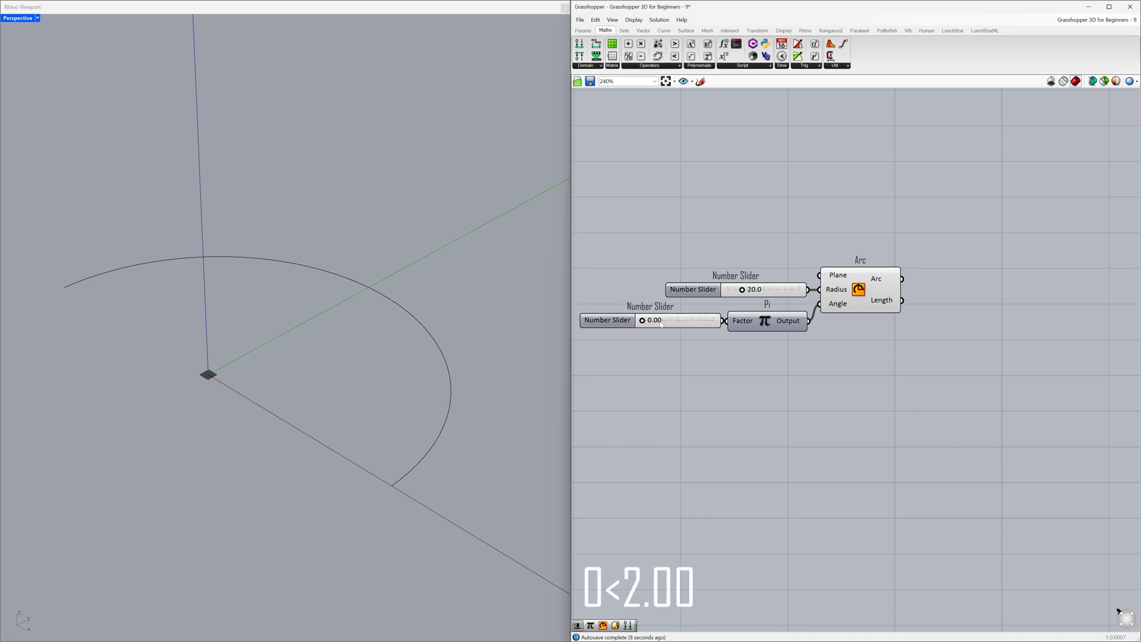
left_click(678, 322)
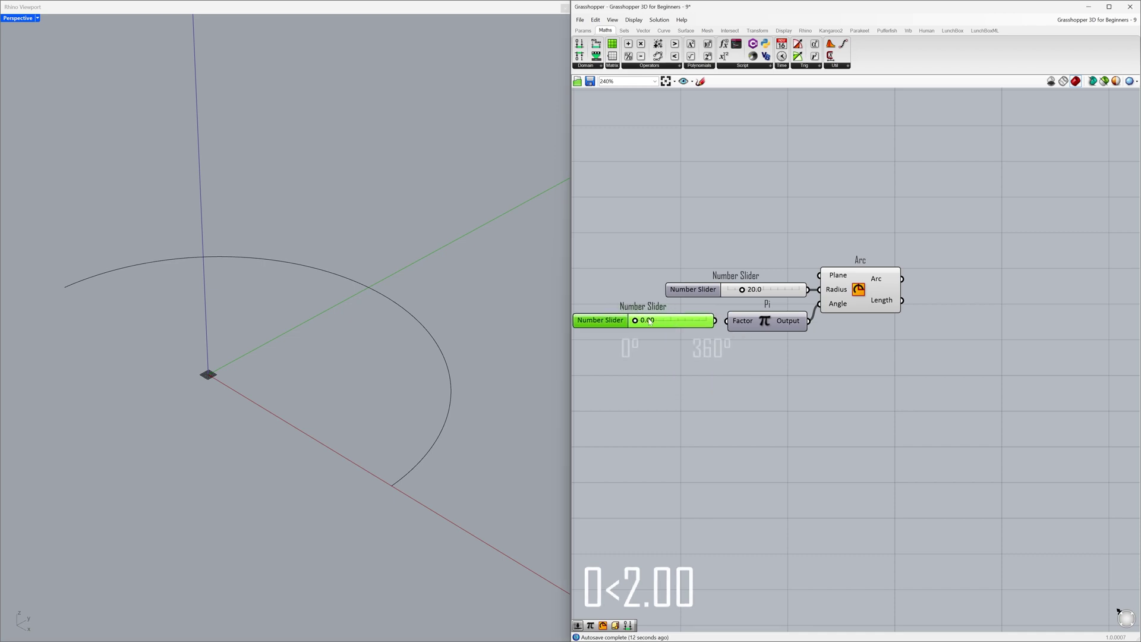
mouse_move(636, 321)
left_mouse_down()
mouse_move(712, 330)
mouse_move(635, 331)
left_mouse_up()
mouse_move(693, 324)
left_mouse_down()
mouse_move(652, 321)
mouse_move(711, 321)
mouse_move(675, 322)
left_mouse_up()
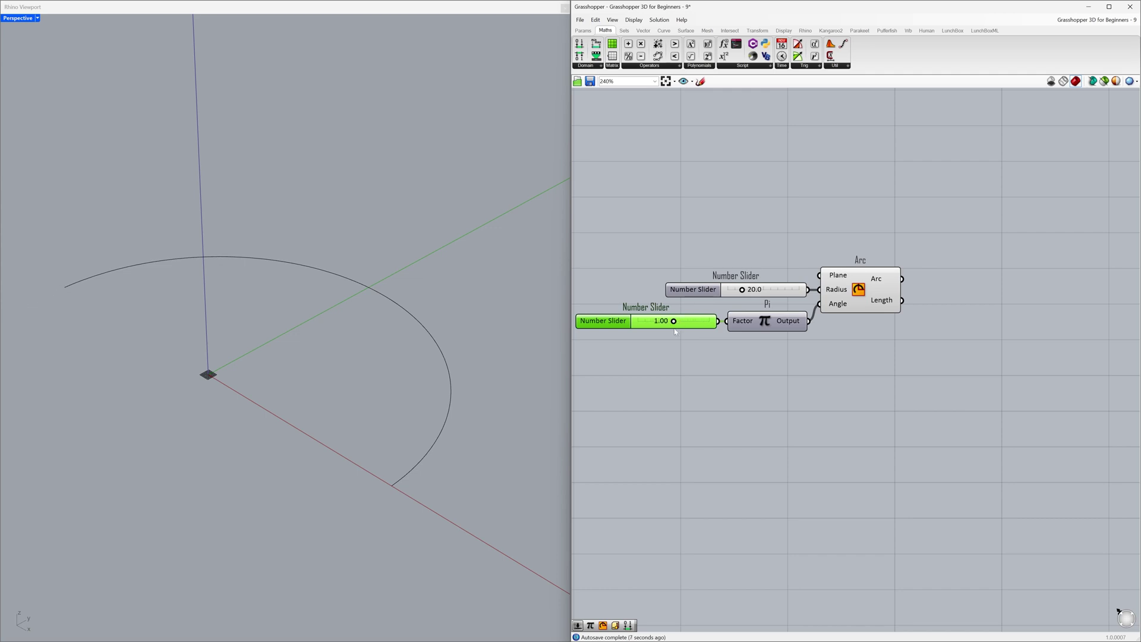
left_click(675, 342)
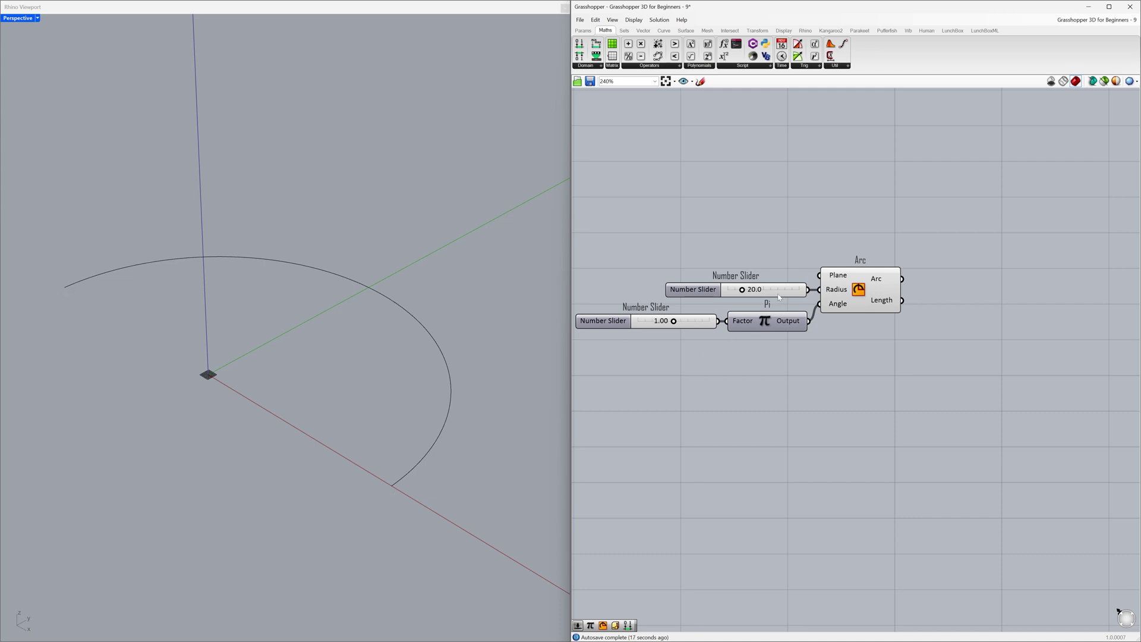
- Duplicate the Arc component together with its radius slider and place the copies below the originals
left_click(802, 293)
left_click(860, 293, "shift")
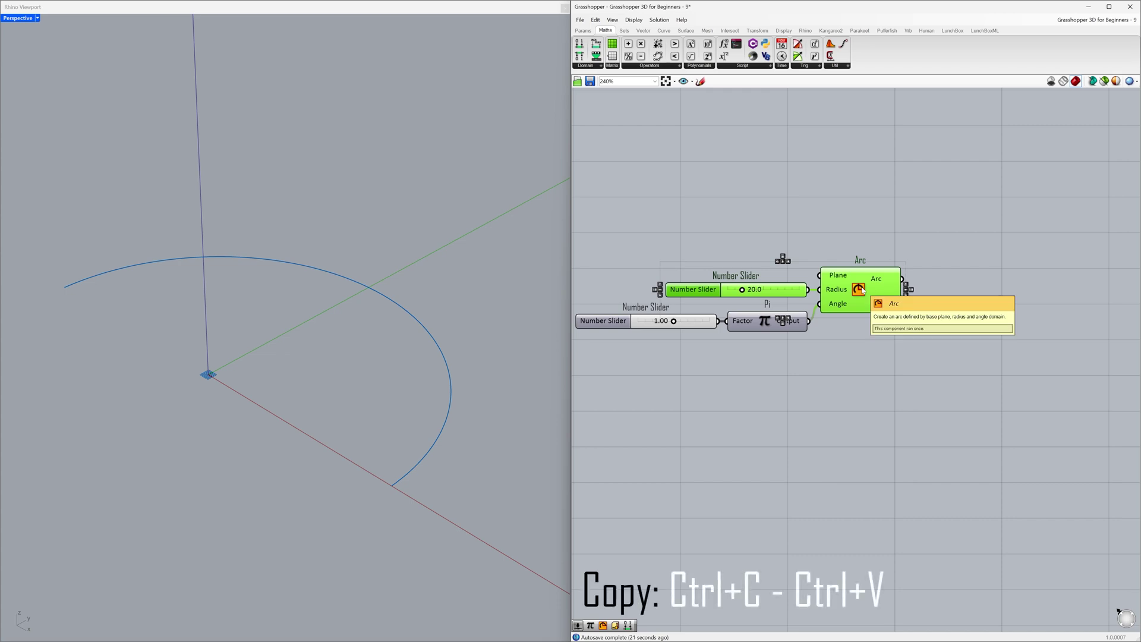
key("ctrl+c")
key("ctrl+v")
left_click_drag(862, 291, 947, 414)
left_click(872, 437)
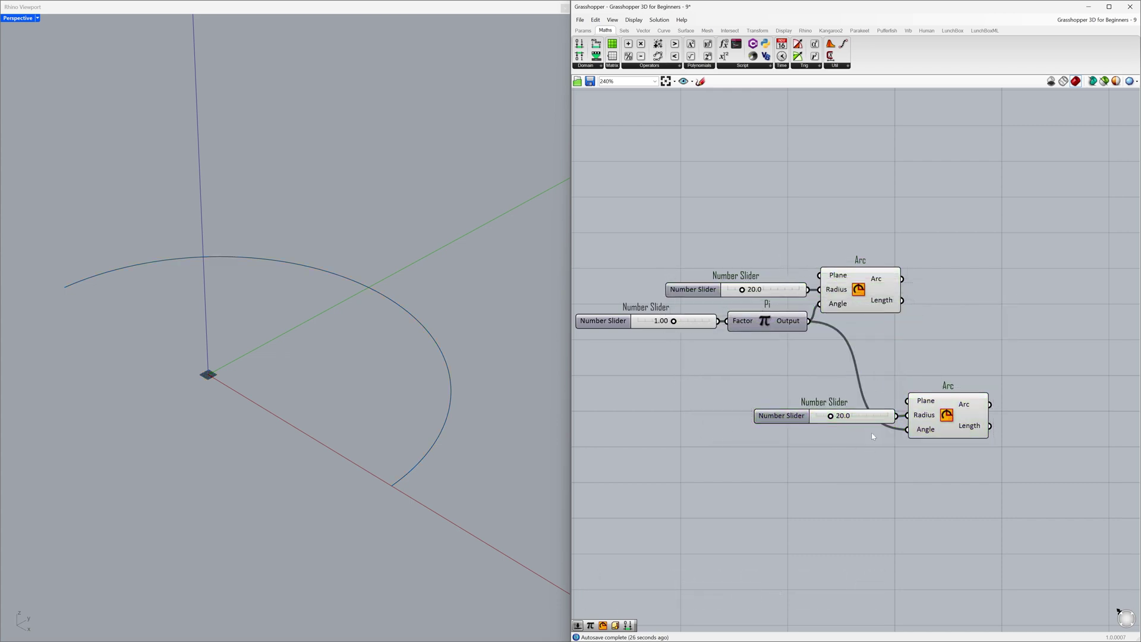
- Set the duplicated Arc's radius slider to 12.0
left_click_drag(833, 421, 826, 418)
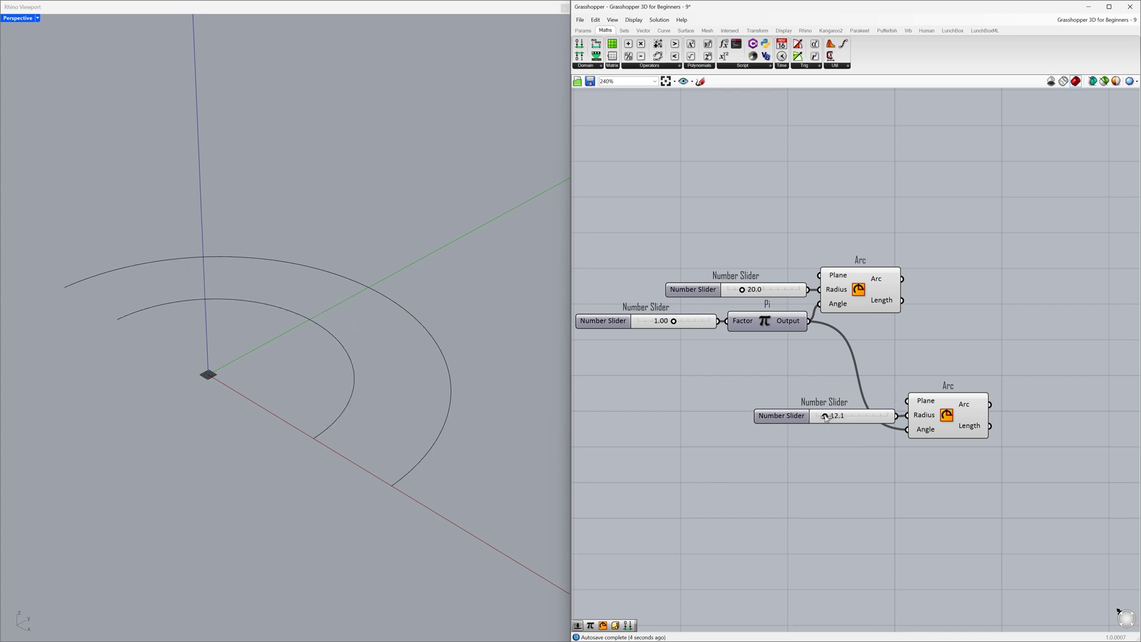
double_click(860, 420)
key("End")
key("BackSpace")
key("BackSpace")
key("Return")
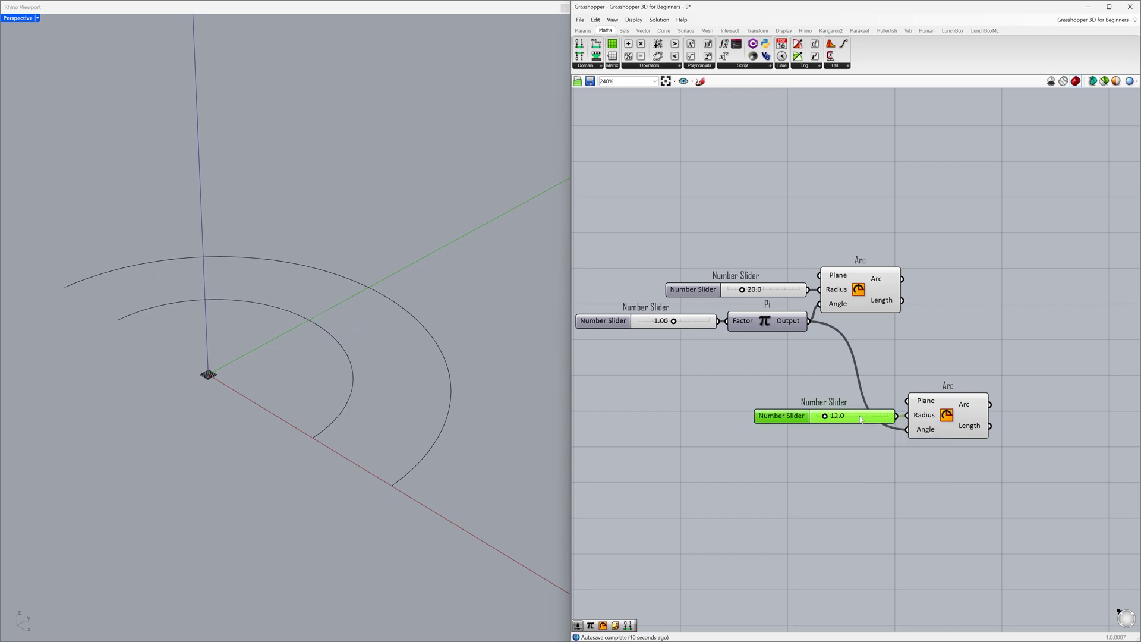
left_click(850, 439)
left_click(860, 420)
left_click(903, 356)
- Place a Scale NU component beside the first Arc and connect the Arc output to its Geometry input
left_click(879, 281)
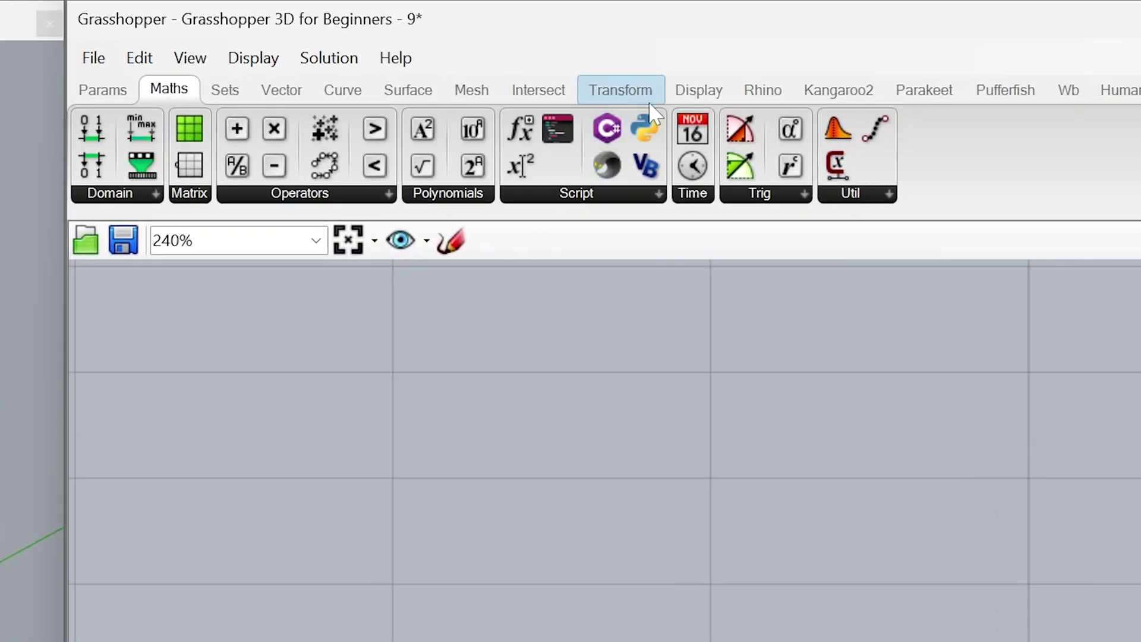
left_click(766, 32)
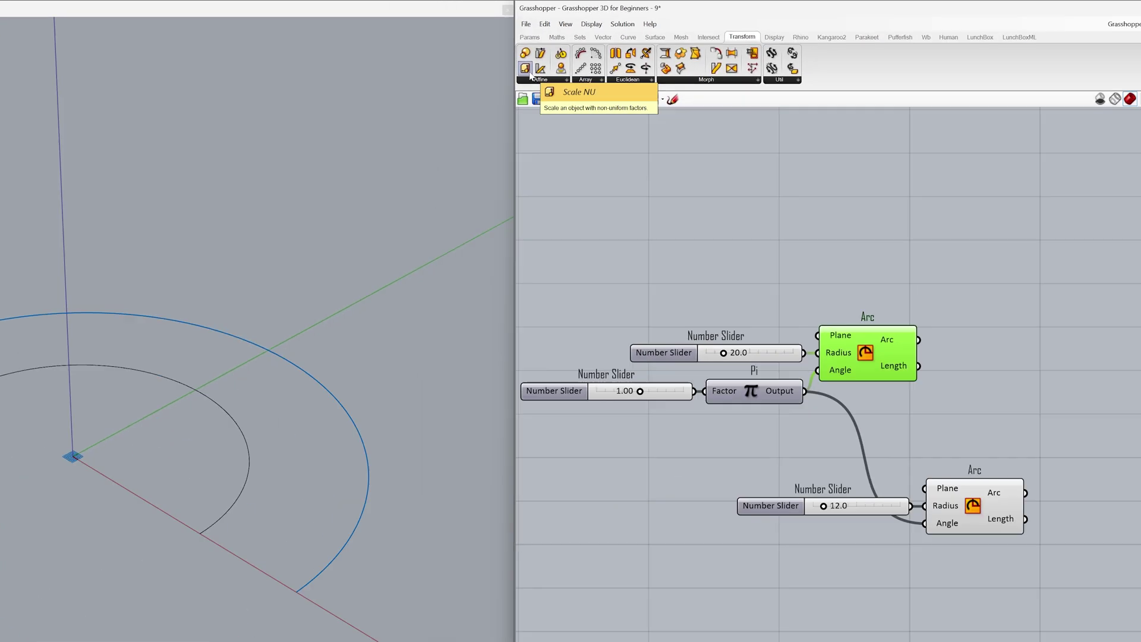
left_click(91, 166)
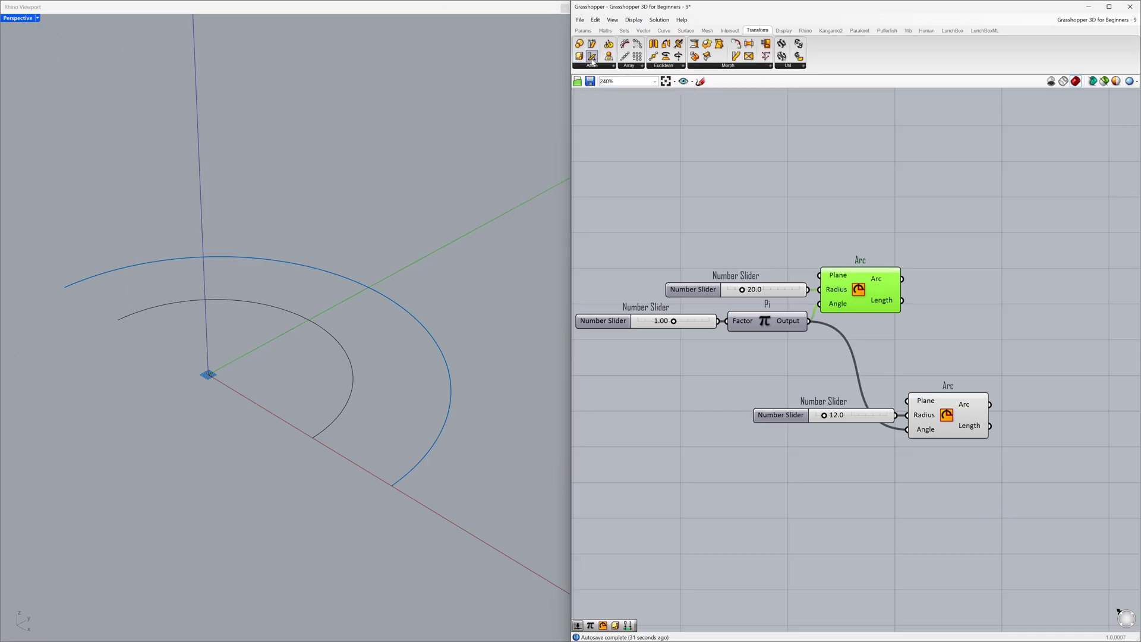
left_click(1000, 302)
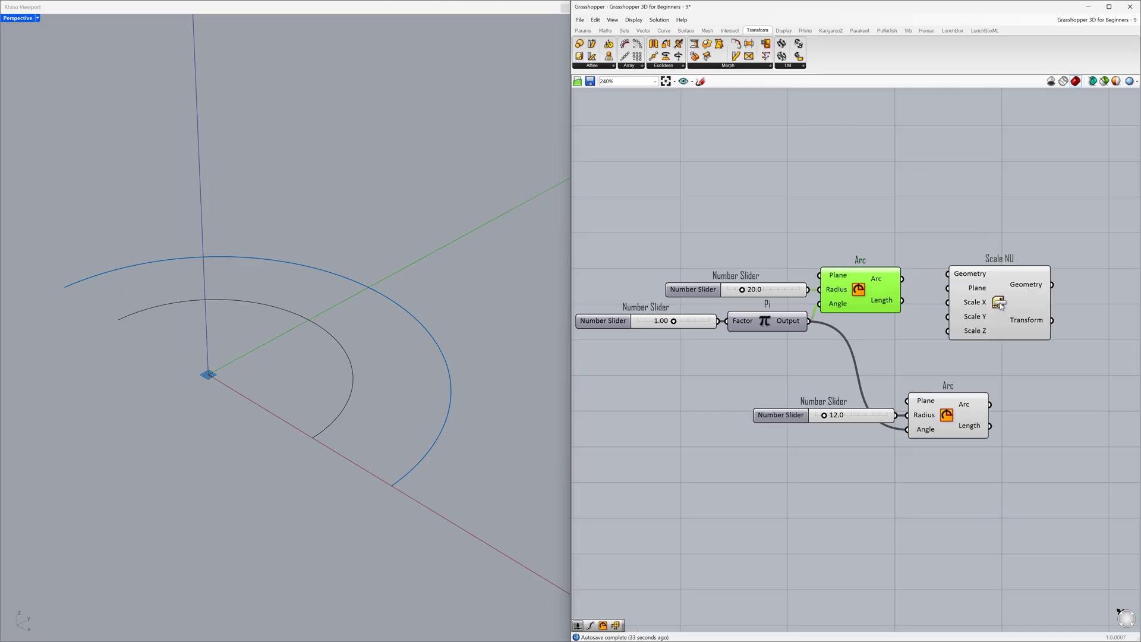
left_click(925, 292)
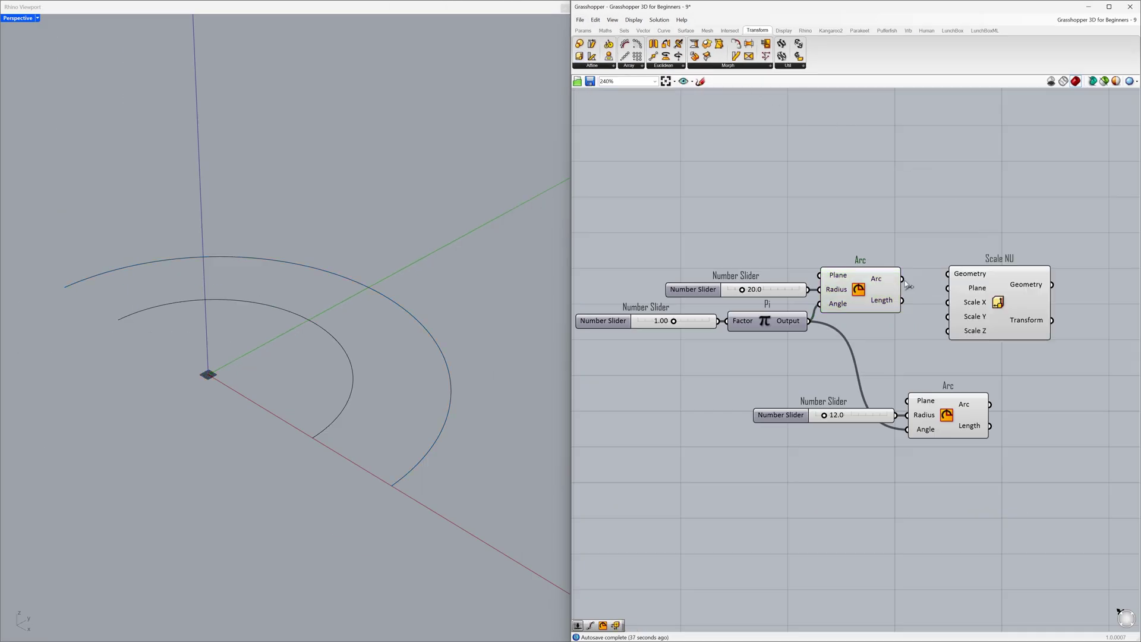
left_click_drag(902, 278, 956, 287)
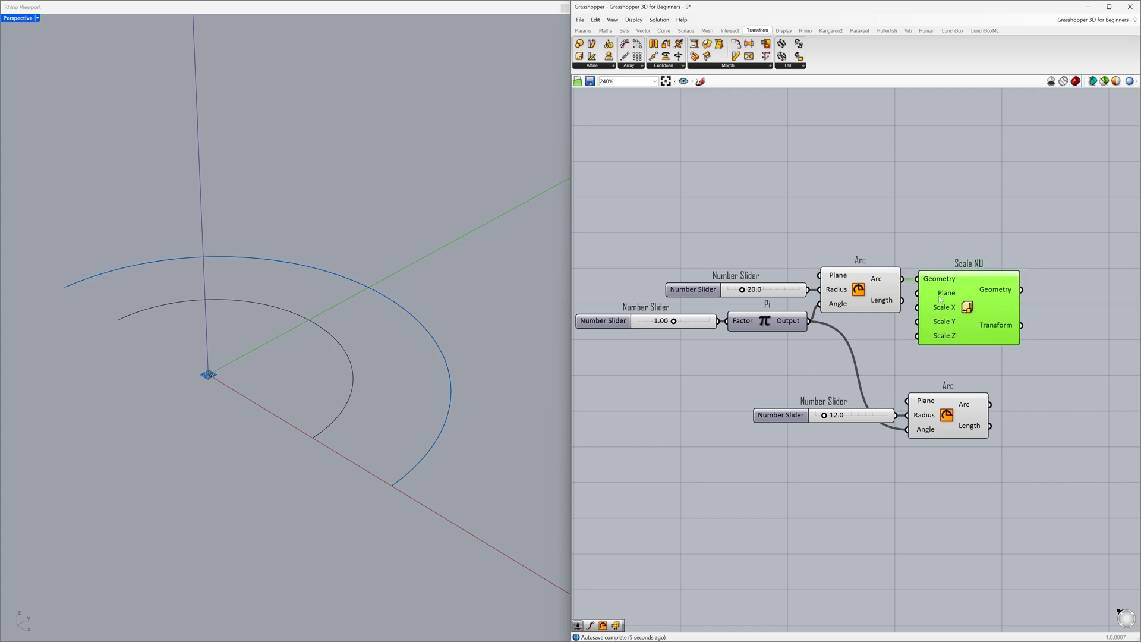
left_click(880, 341)
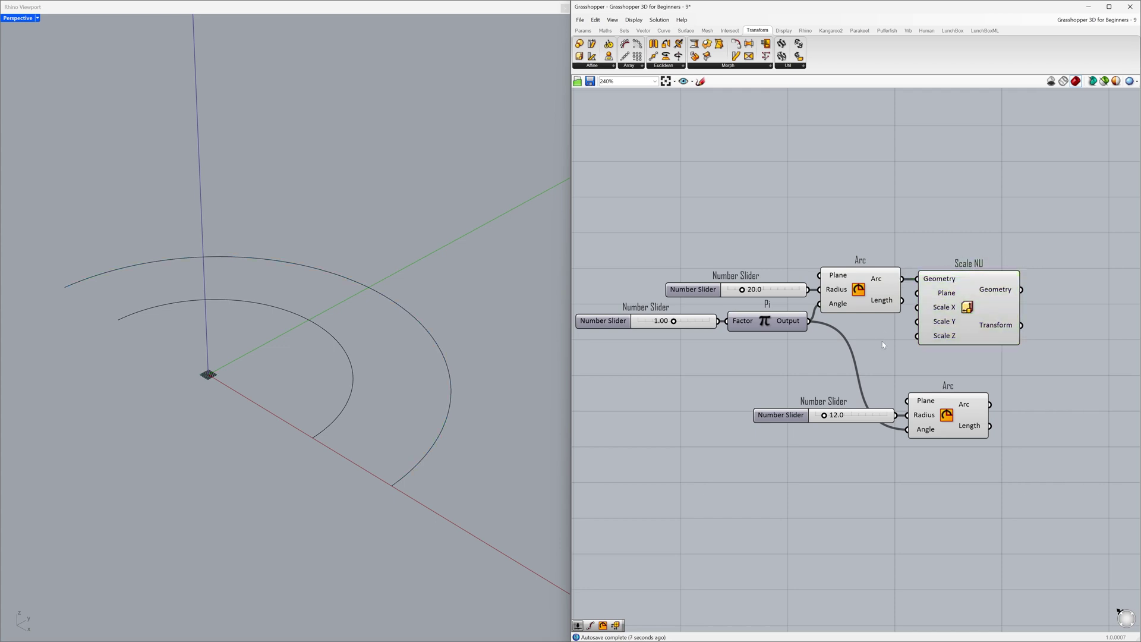
- Copy the Pi factor slider, connect the copy to Scale NU's Scale Y input and set it to 1.60
mouse_move(942, 325)
left_click(695, 326)
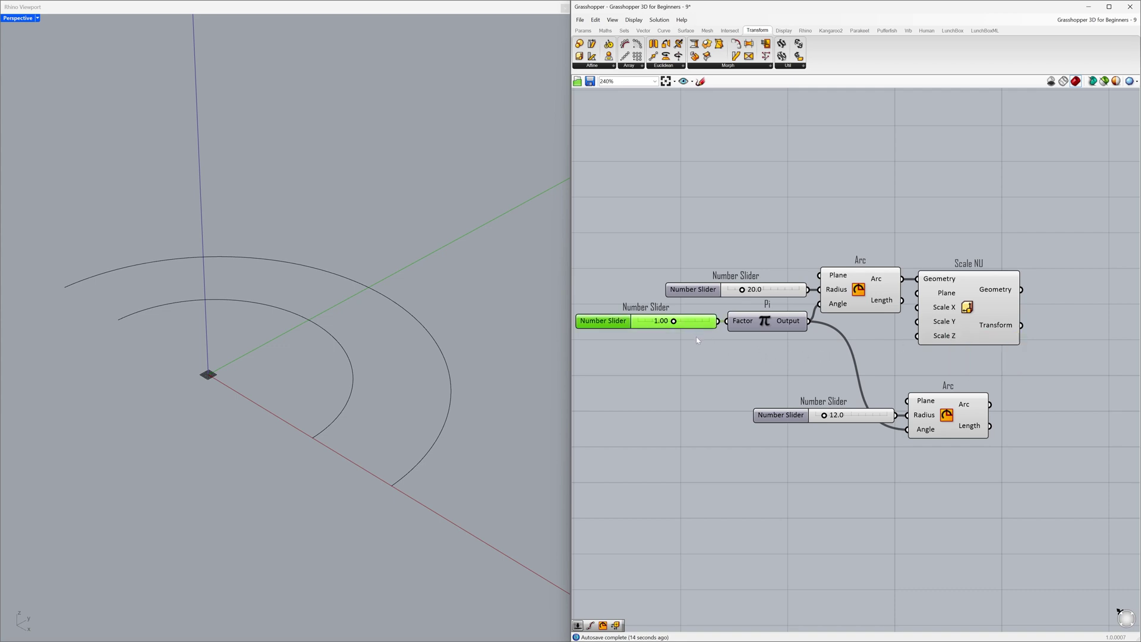
left_click_drag(691, 325, 905, 325, "alt")
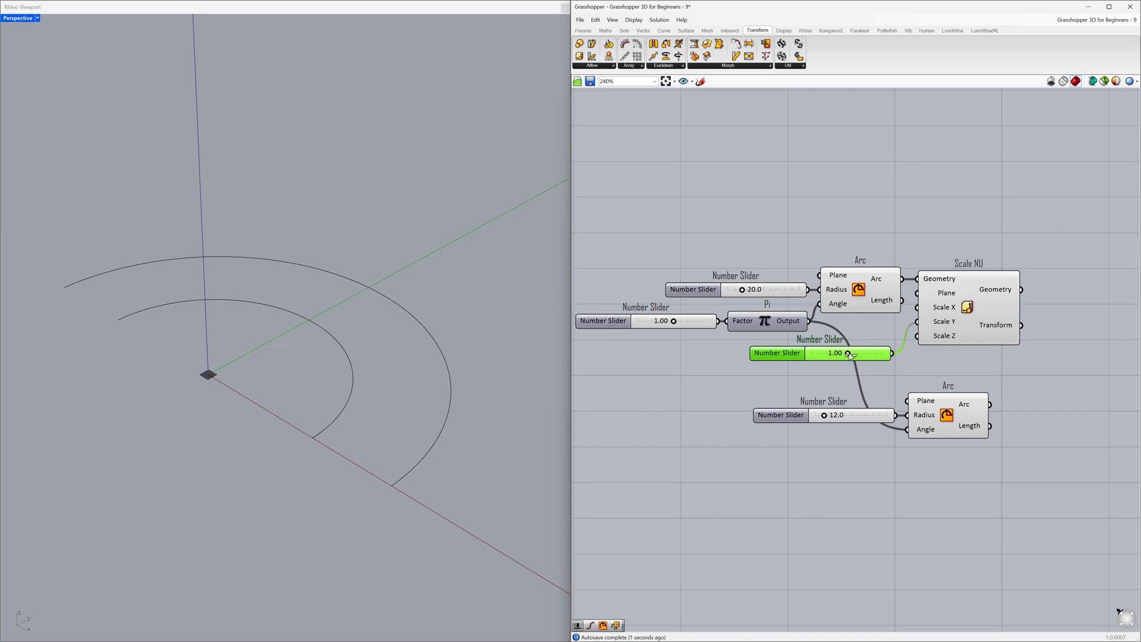
left_click_drag(847, 353, 873, 355)
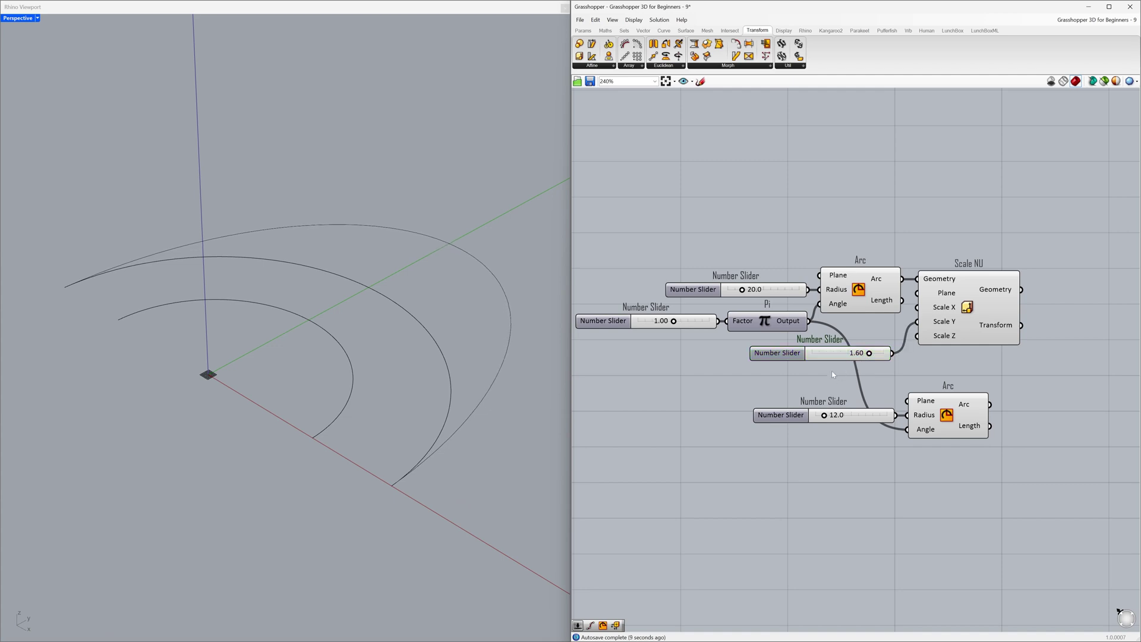
- Turn off the viewport preview of the original 20.0-radius Arc component
left_click(858, 293)
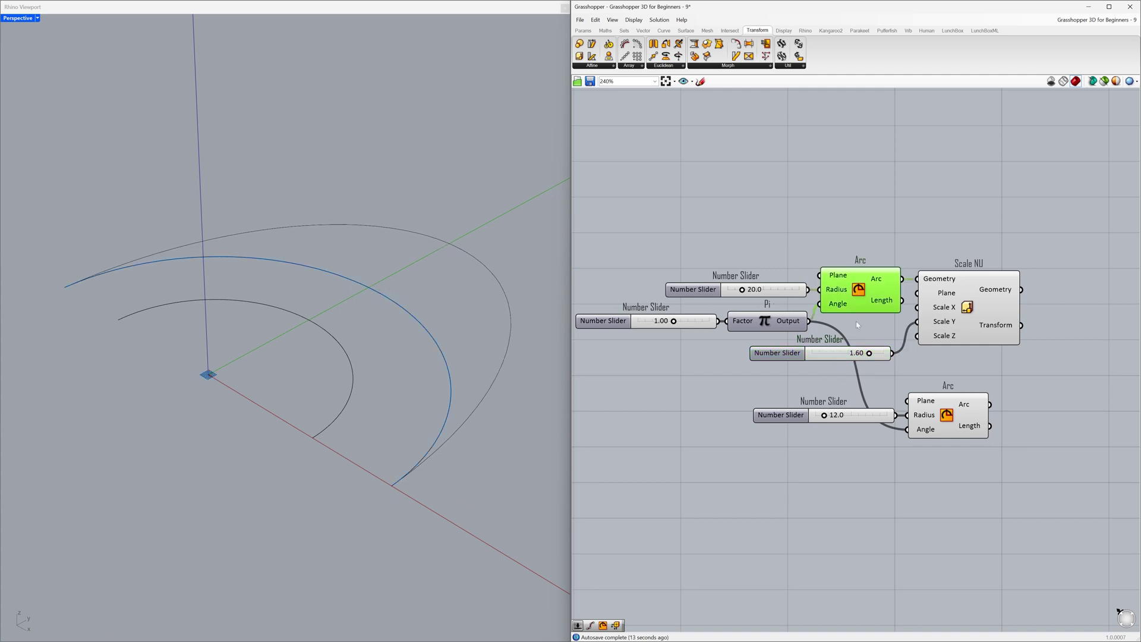
key("ctrl+q")
left_click(828, 324)
- Rearrange the canvas: lower Pi with its slider, align the Scale Y slider with Scale NU and shift the second Arc with its slider beneath it
left_click_drag(746, 346, 700, 384)
left_click(856, 378)
left_click_drag(850, 353, 860, 336)
left_click_drag(937, 384, 921, 418)
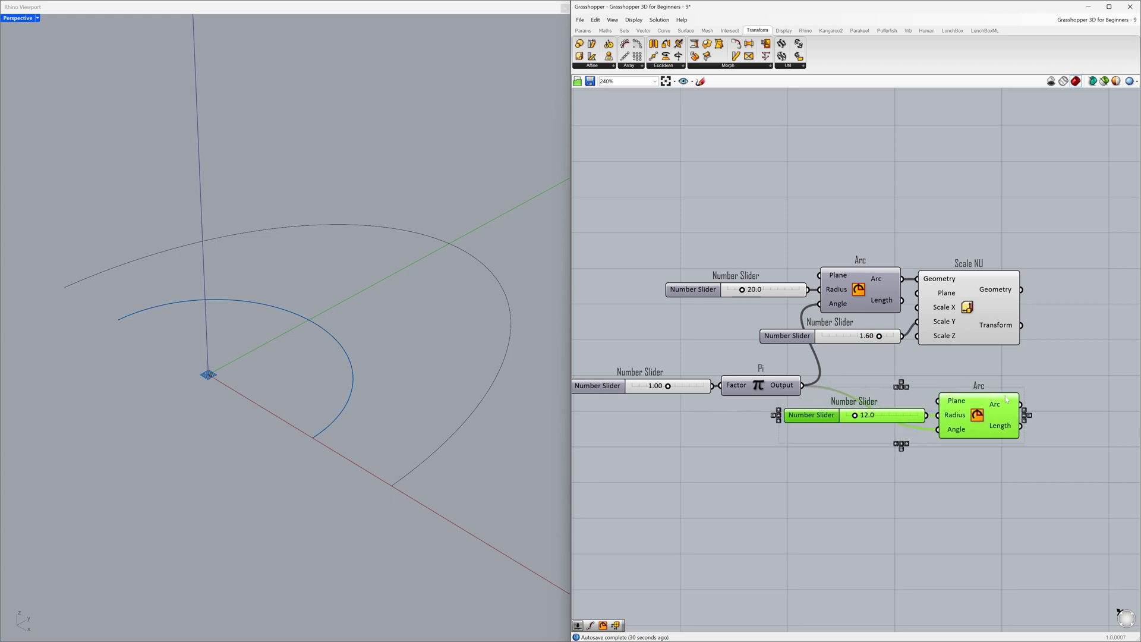
left_click(1049, 371)
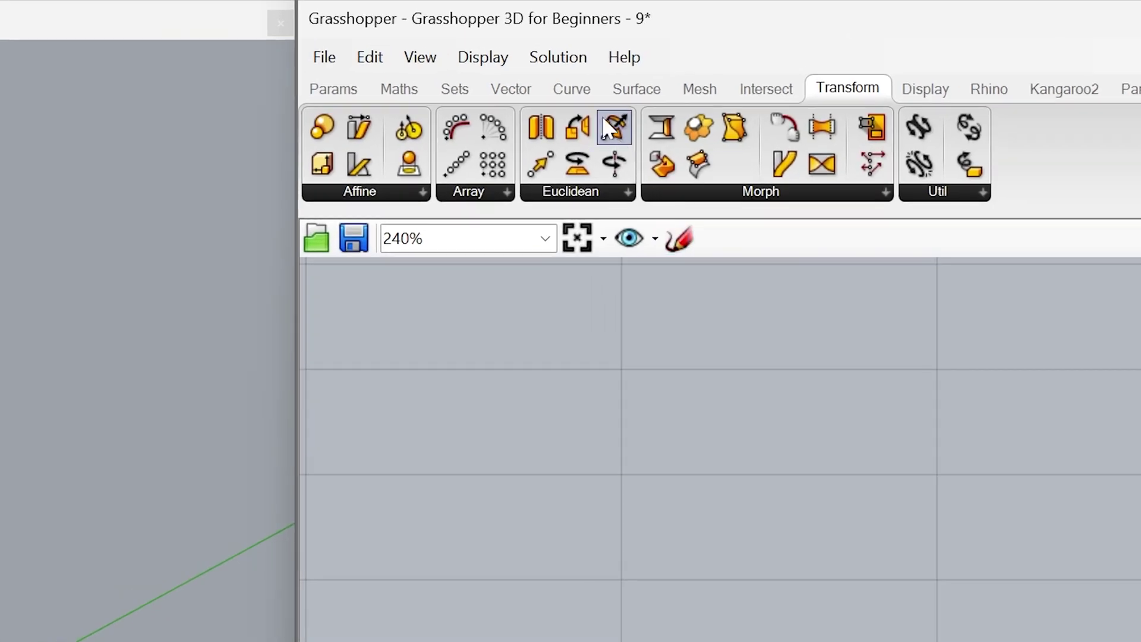
- Place a Divide Curve component beside Scale NU and connect Scale NU's Geometry output to its Curve input
left_click(572, 88)
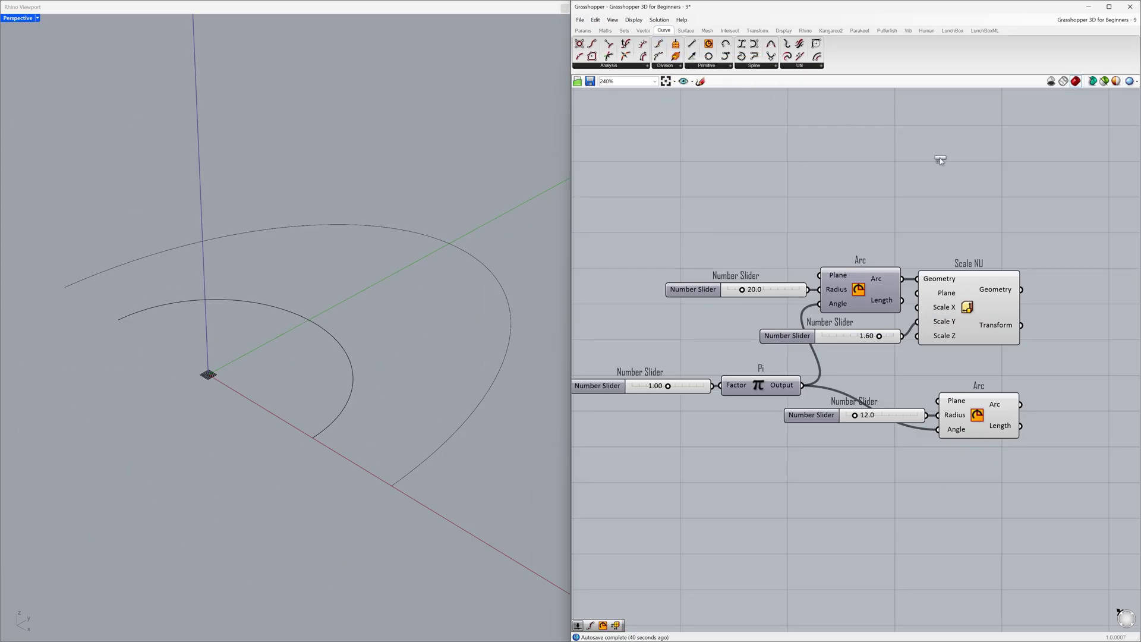
left_click_drag(940, 160, 1098, 302)
right_click_drag(1086, 301, 941, 304)
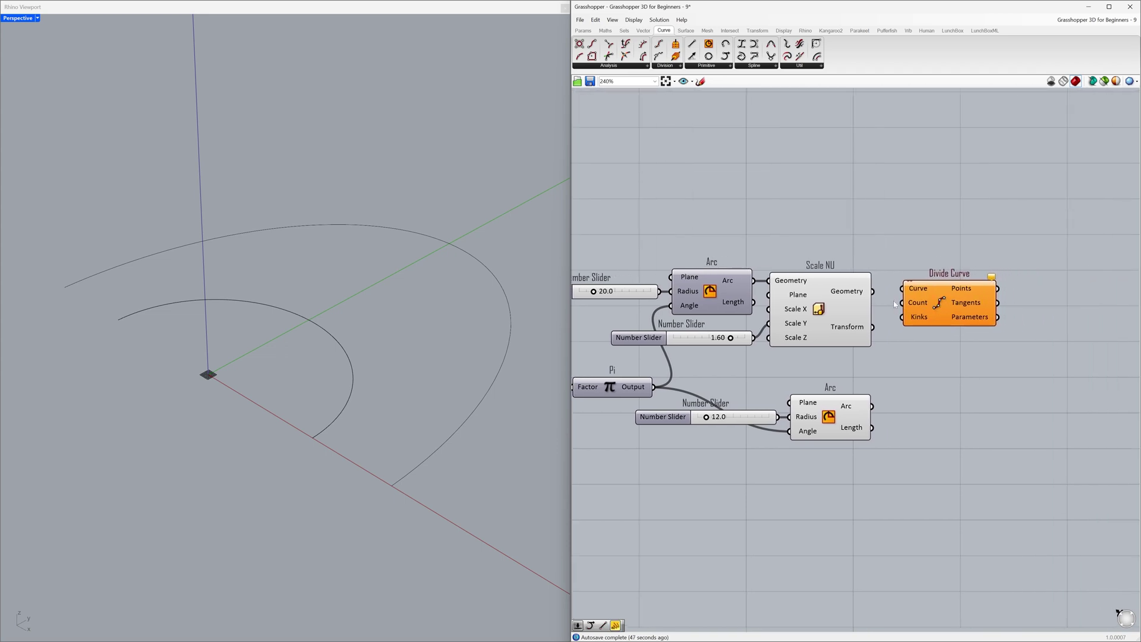
left_click_drag(873, 291, 922, 302)
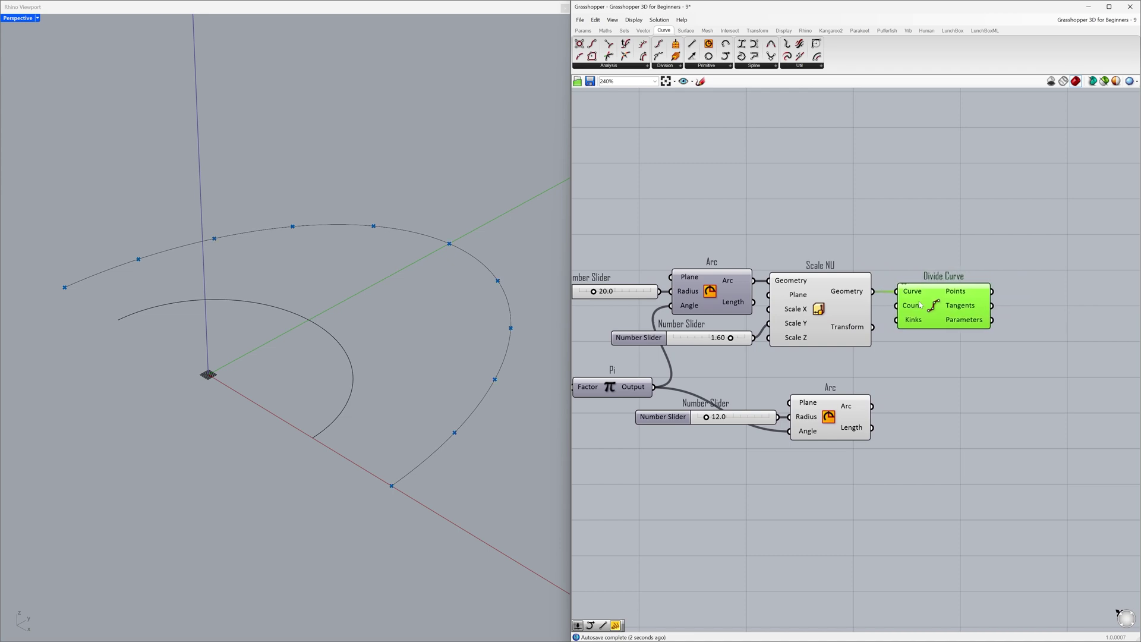
mouse_move(917, 310)
left_click(831, 371)
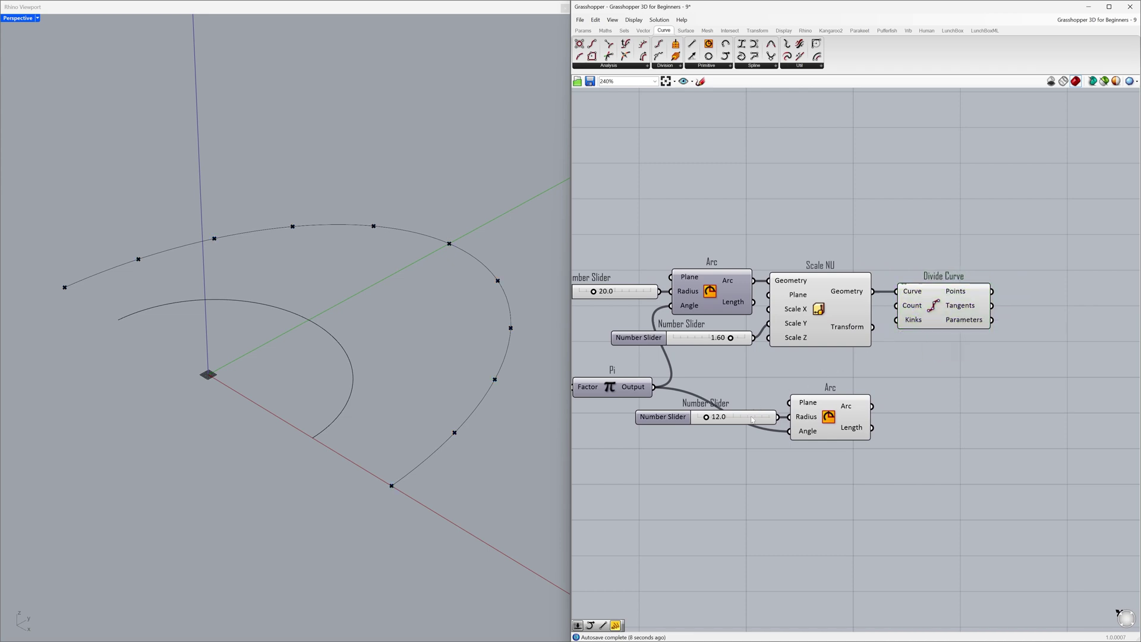
- Copy the second Arc's radius slider, place the copy below Scale NU and set its accuracy to 0 digits
left_click(752, 419)
key("ctrl+c")
key("ctrl+v")
left_click_drag(752, 419, 840, 373)
left_click(815, 387)
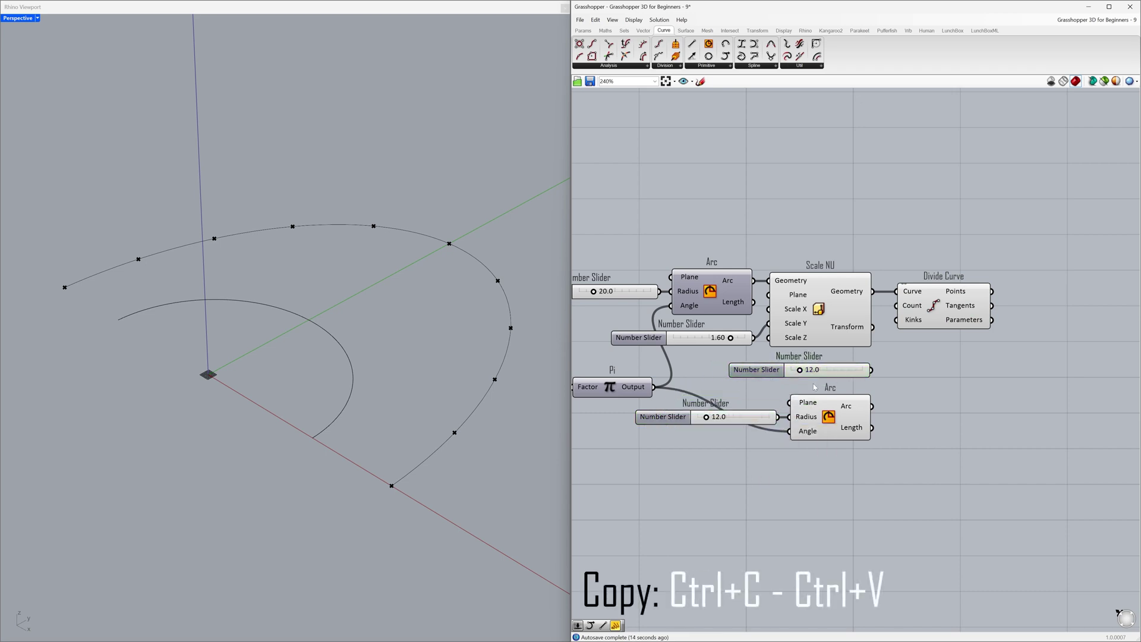
double_click(780, 374)
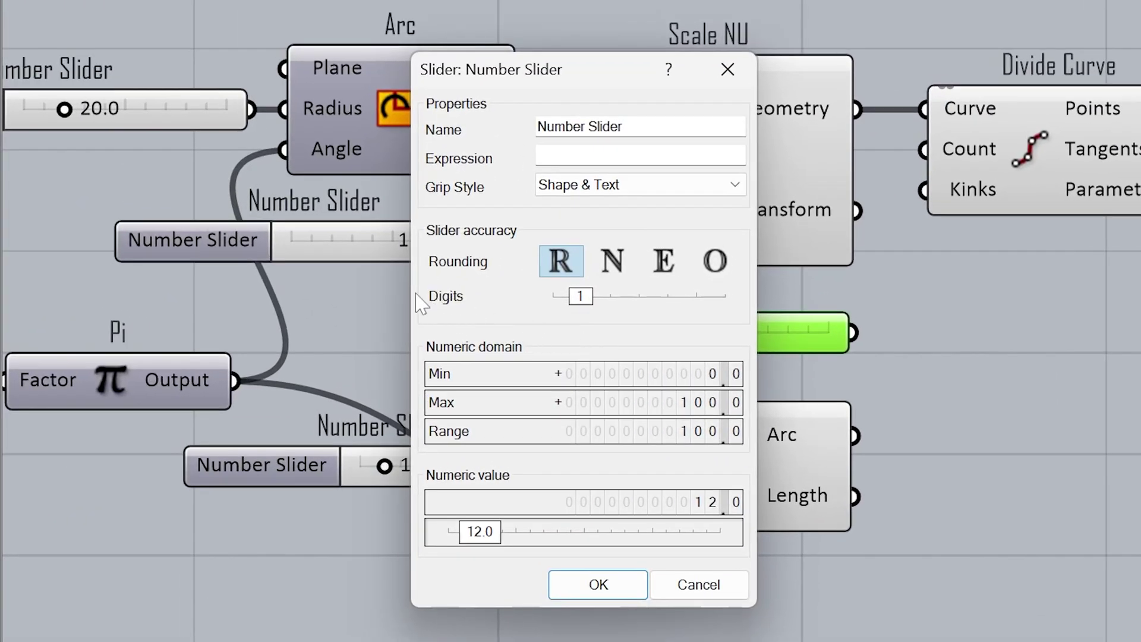
left_click_drag(579, 303, 550, 310)
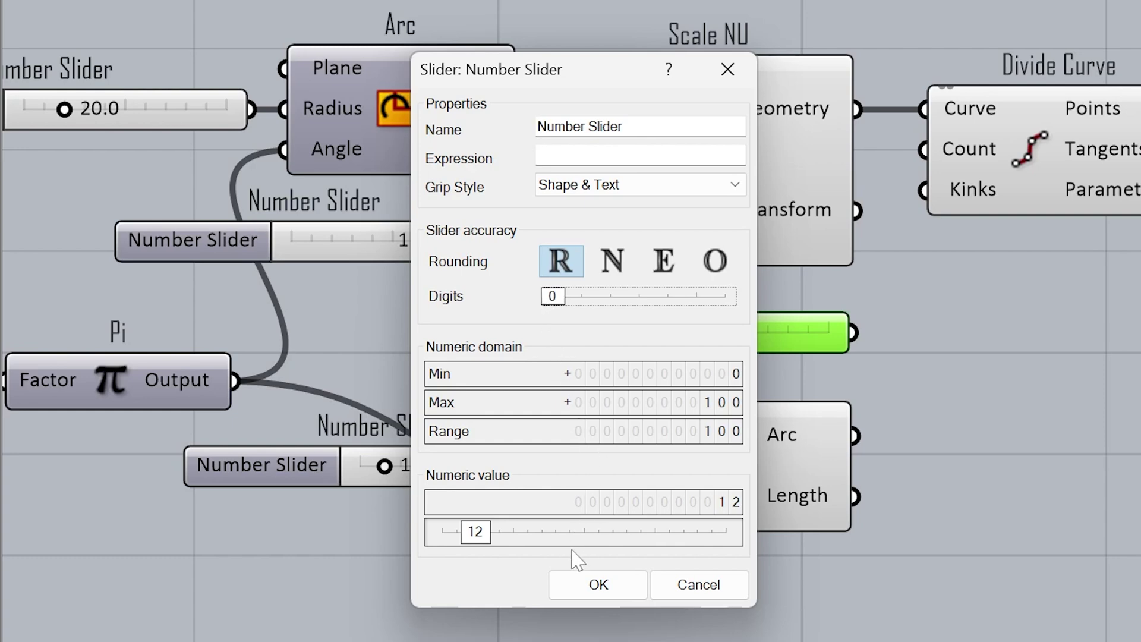
left_click(573, 589)
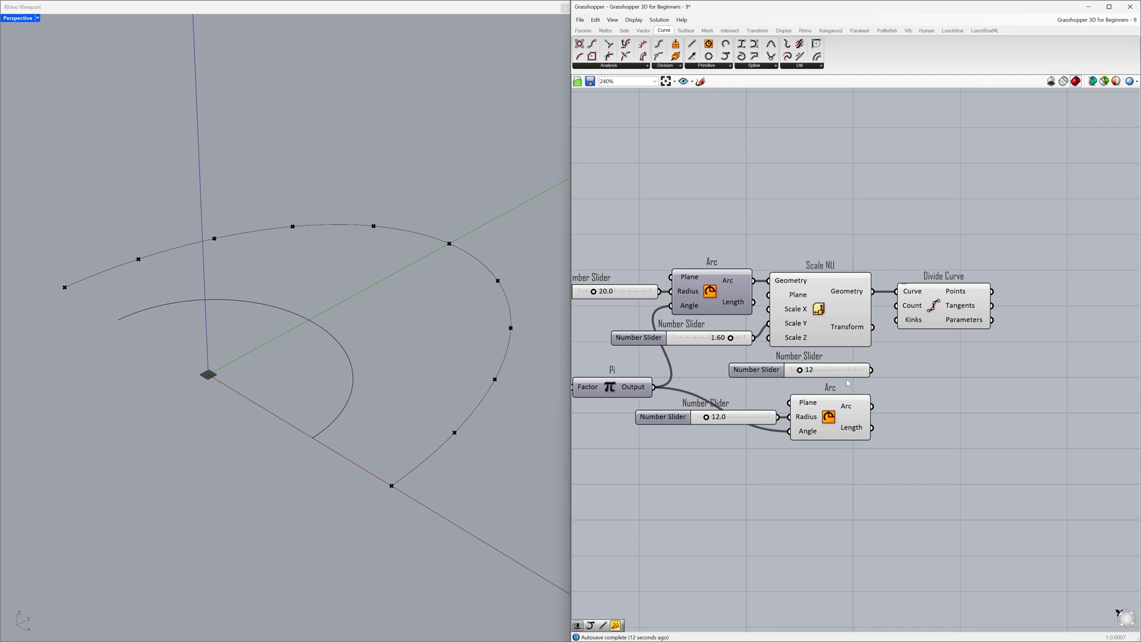
- Connect the copied integer slider to Divide Curve's Count input and set it to 35
left_click_drag(873, 371, 897, 306)
left_click_drag(803, 372, 817, 377)
left_click(818, 410)
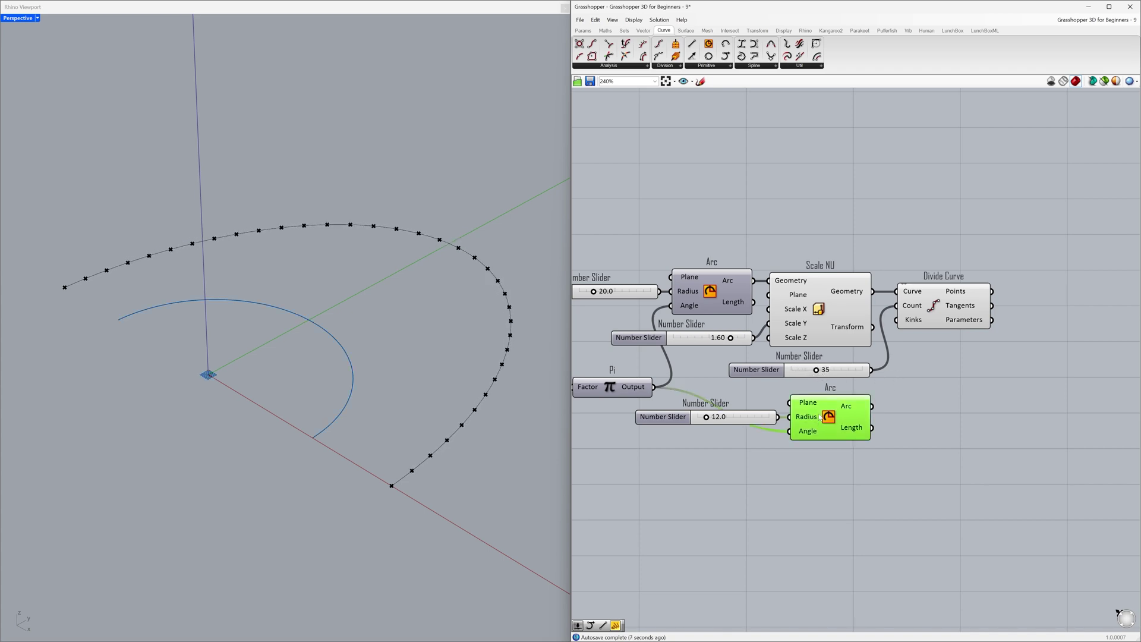
left_click(922, 387)
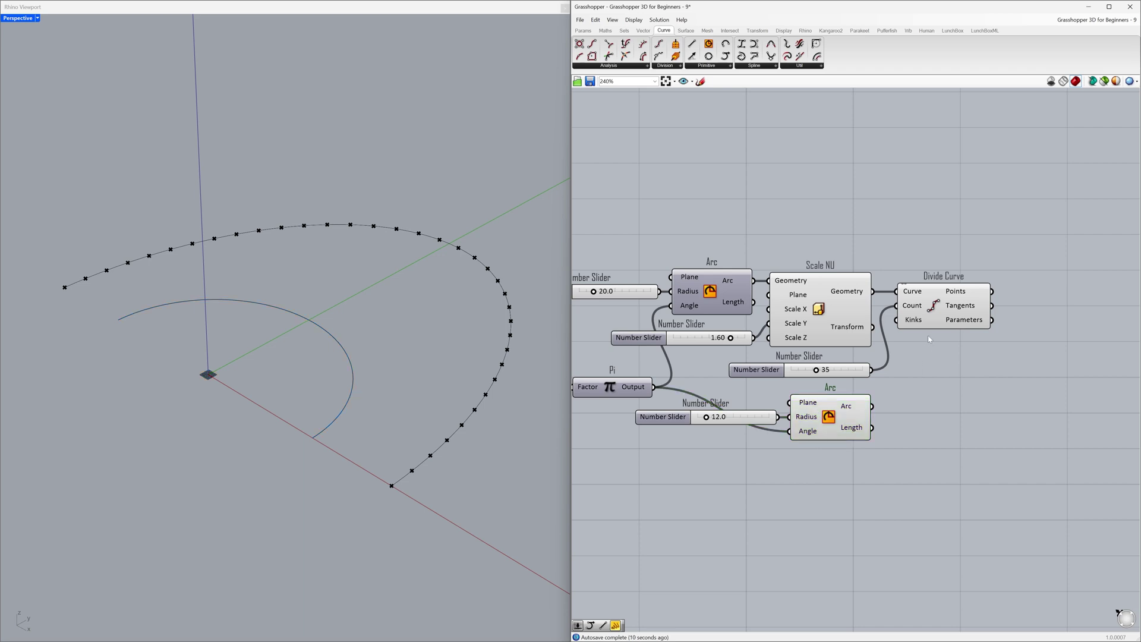
- Duplicate Divide Curve with its Count connection, place it beside the second Arc and connect that Arc's output to its Curve input
left_click(934, 307)
key("ctrl+c")
key("ctrl+v")
left_click_drag(934, 307, 947, 420)
left_click_drag(872, 406, 930, 408)
left_click(940, 365)
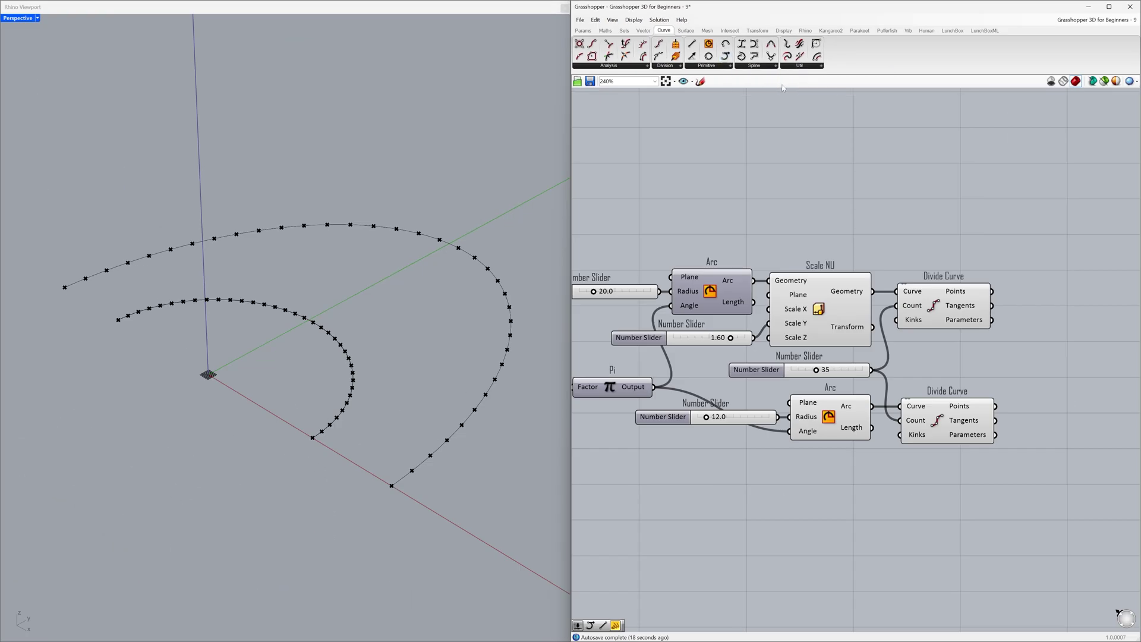
- Place an Arc SED component and connect the upper Divide Curve's Points to Start and the lower one's Points to End
left_click_drag(1001, 268, 1047, 364)
left_click(1047, 364)
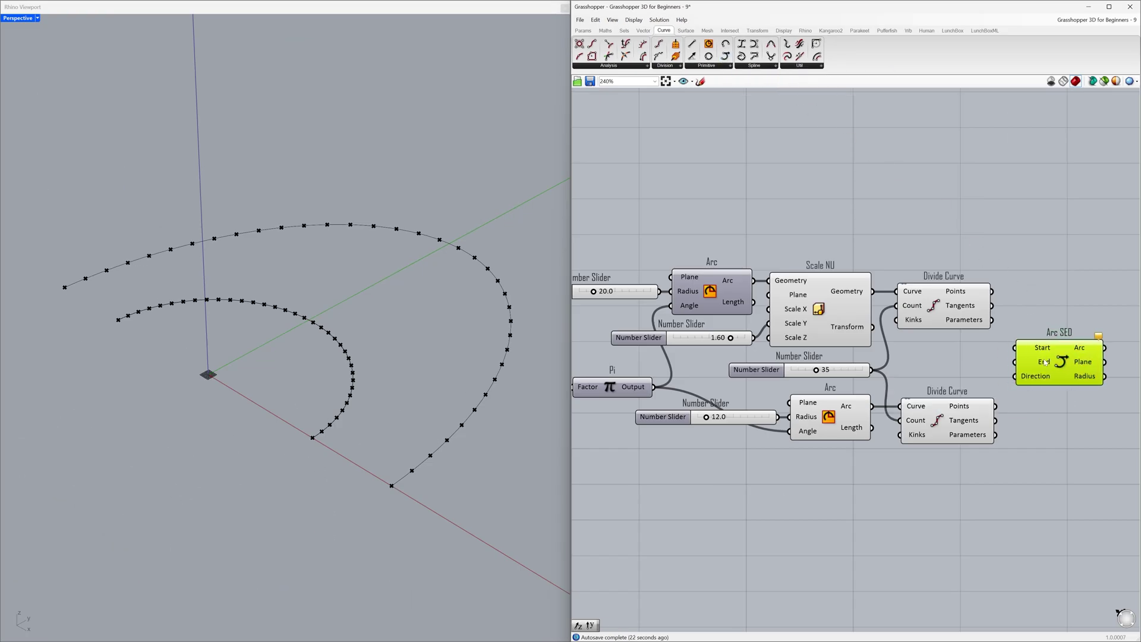
left_click_drag(993, 291, 1015, 348)
left_click_drag(996, 406, 1028, 358)
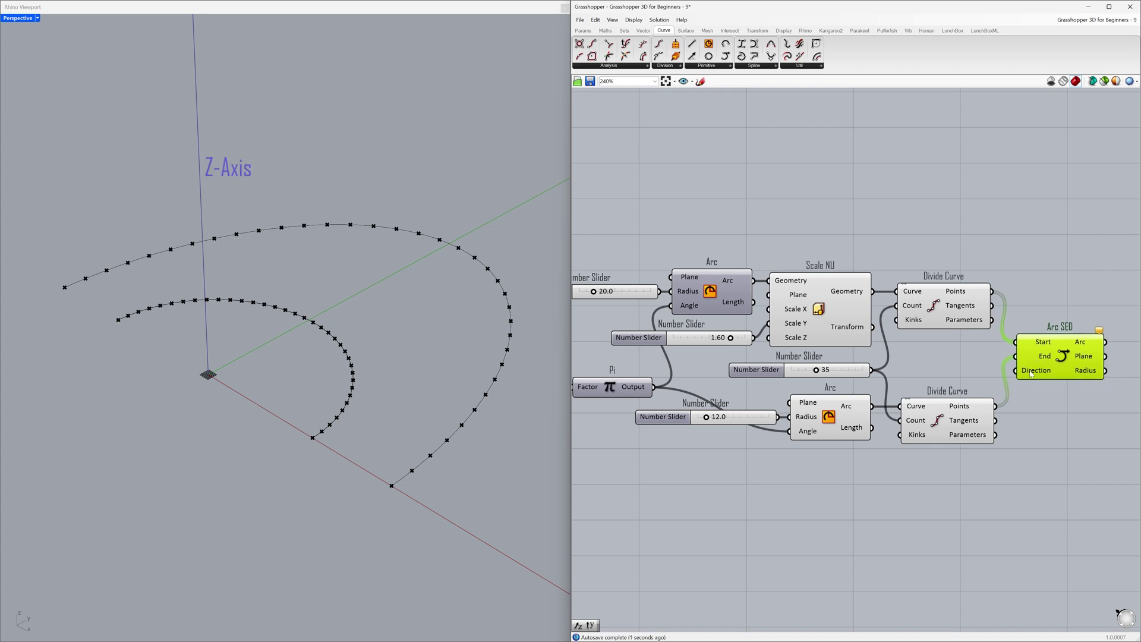
left_click(943, 370)
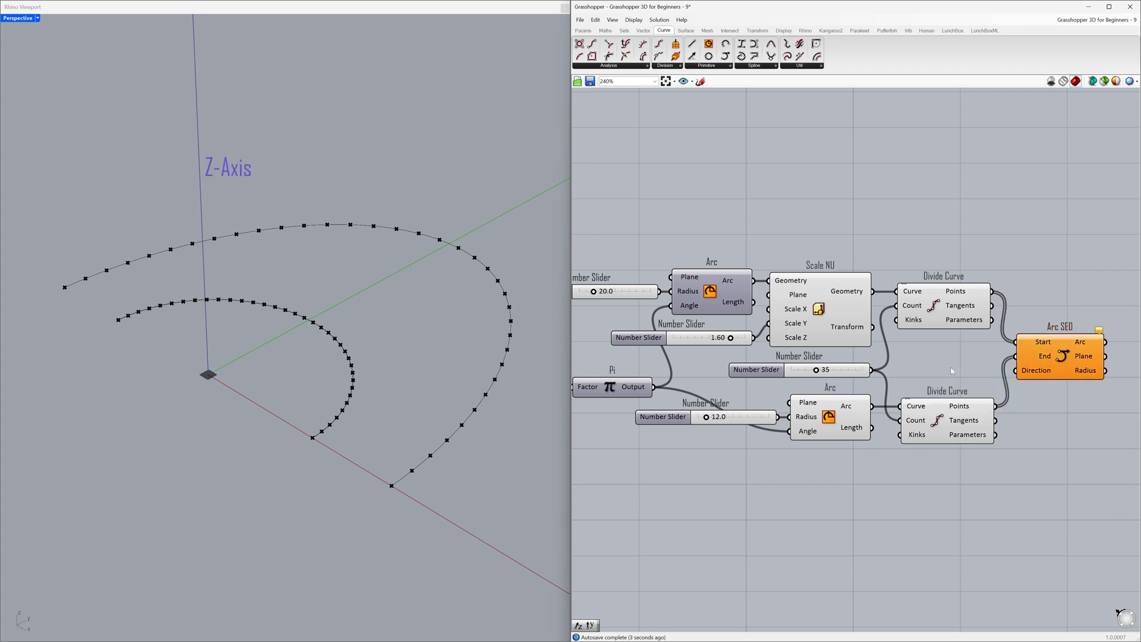
- Place a Unit Z vector between the two Divide Curve components and connect its output to Arc SED's Direction input
left_click(199, 214)
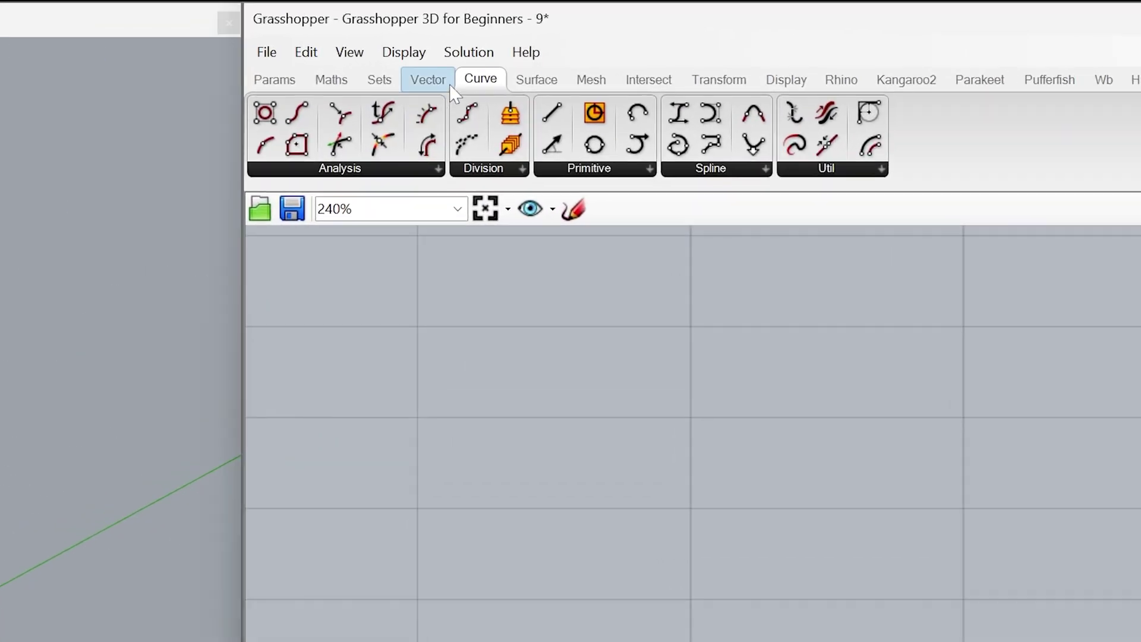
left_click(650, 30)
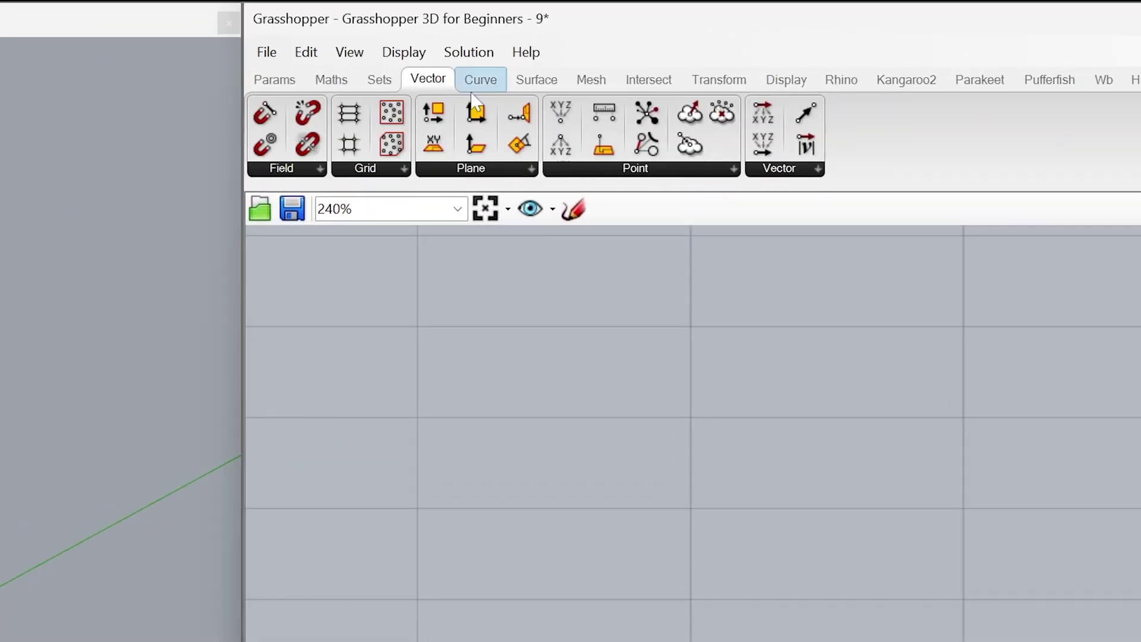
left_click(756, 171)
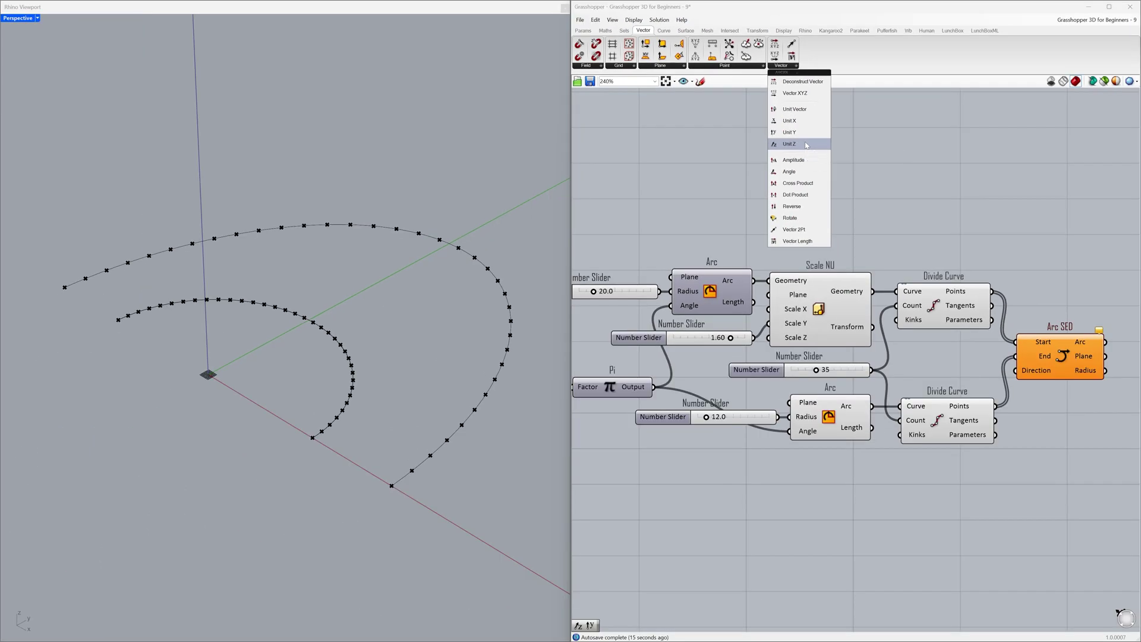
left_click(832, 368)
left_click(953, 369)
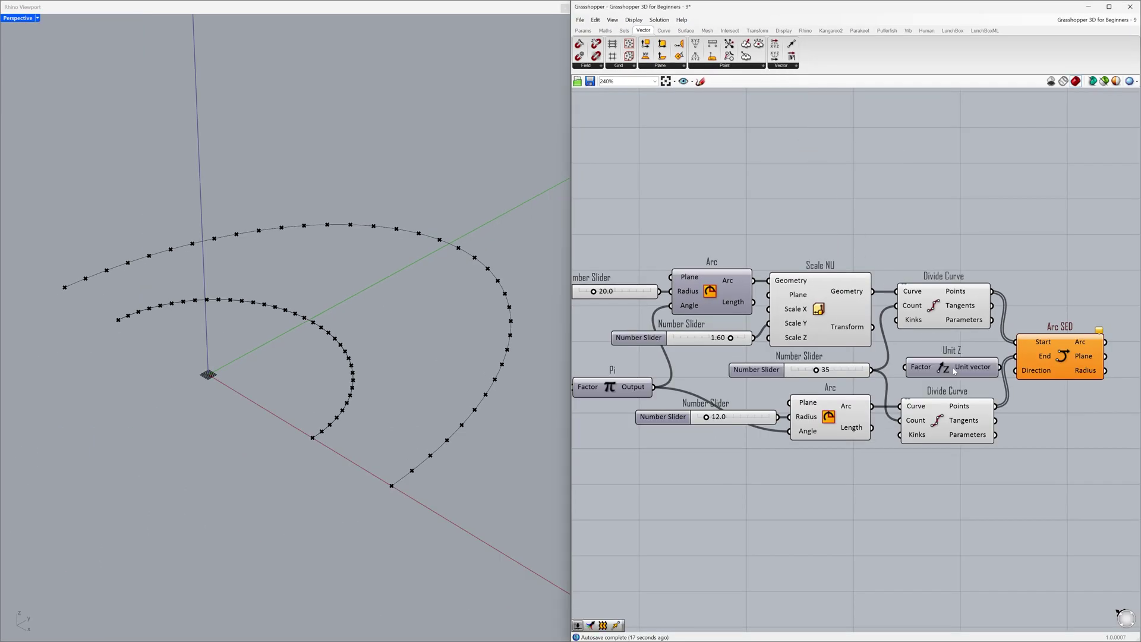
left_click_drag(1000, 368, 973, 375)
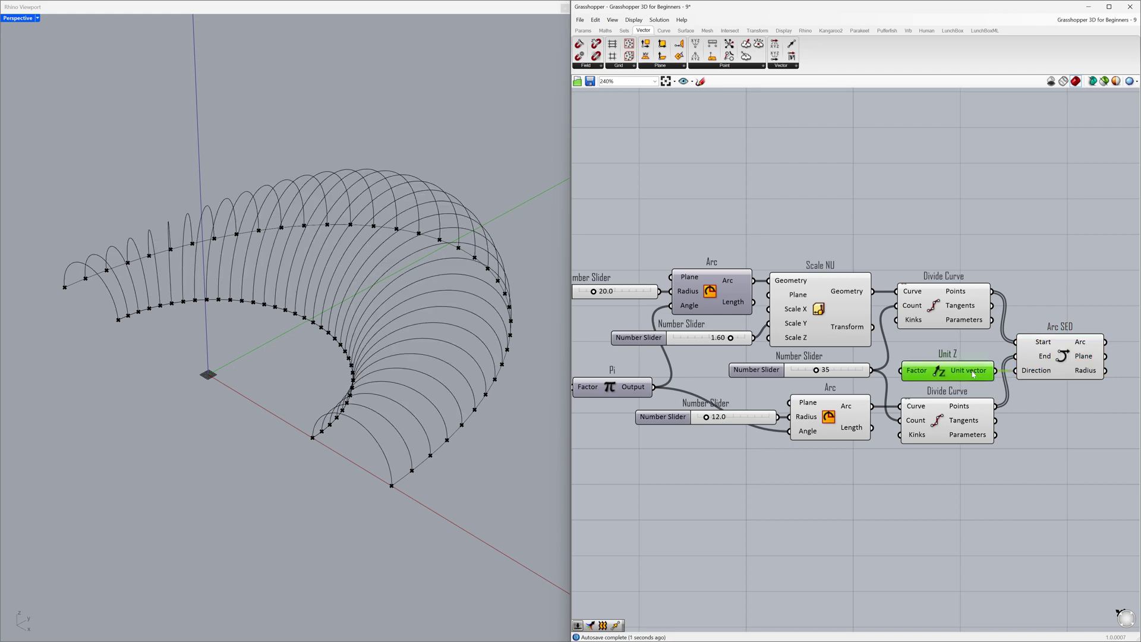
left_click(964, 350)
- Turn off the viewport preview of Scale NU, the second Arc and both Divide Curve components
right_click_drag(487, 221, 427, 255)
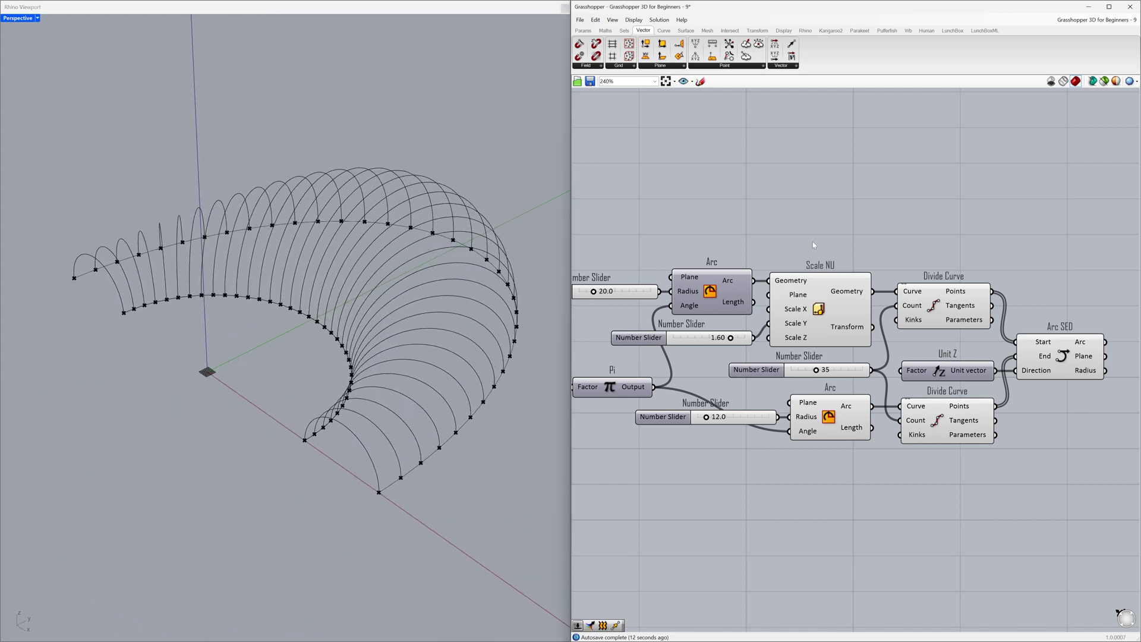
left_click(827, 300)
left_click(833, 411, "shift")
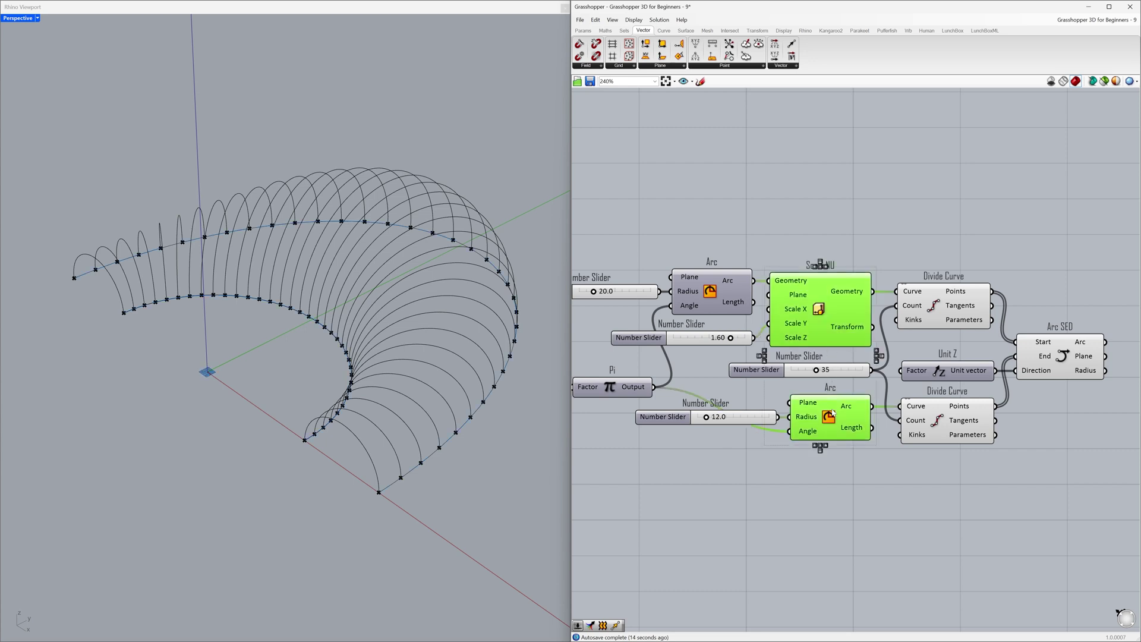
left_click(946, 416, "shift")
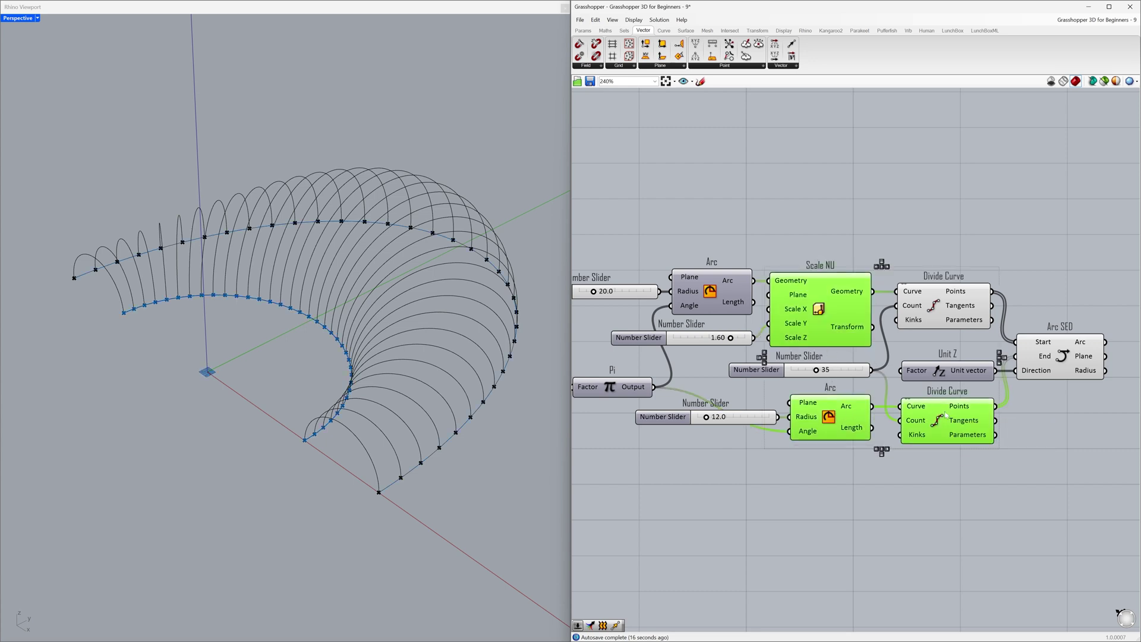
left_click(942, 318, "shift")
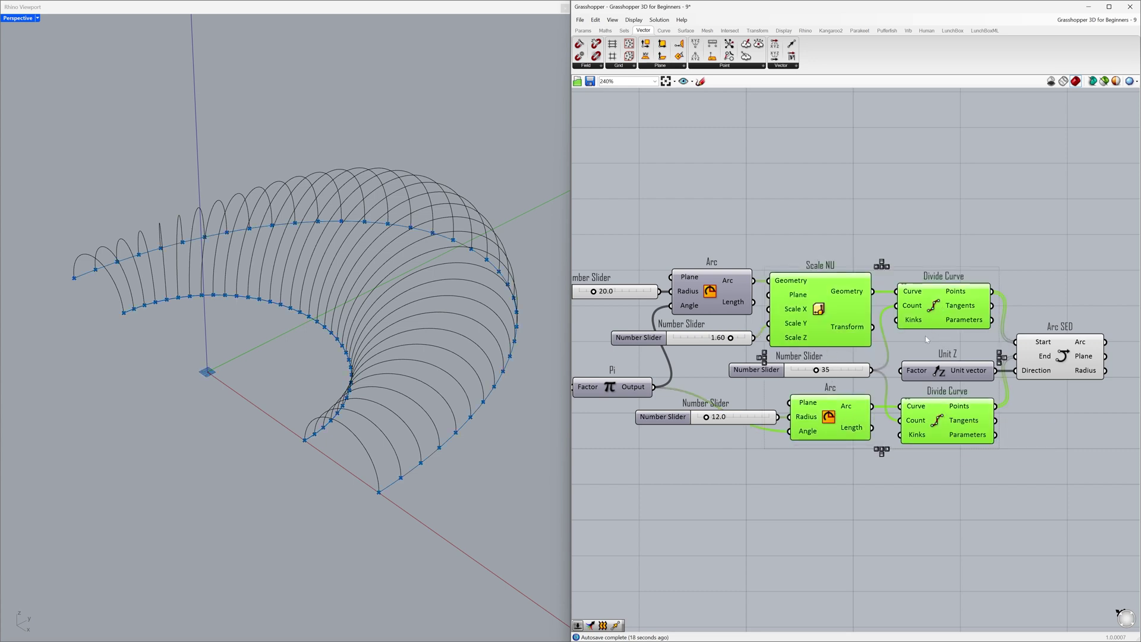
key("ctrl+q")
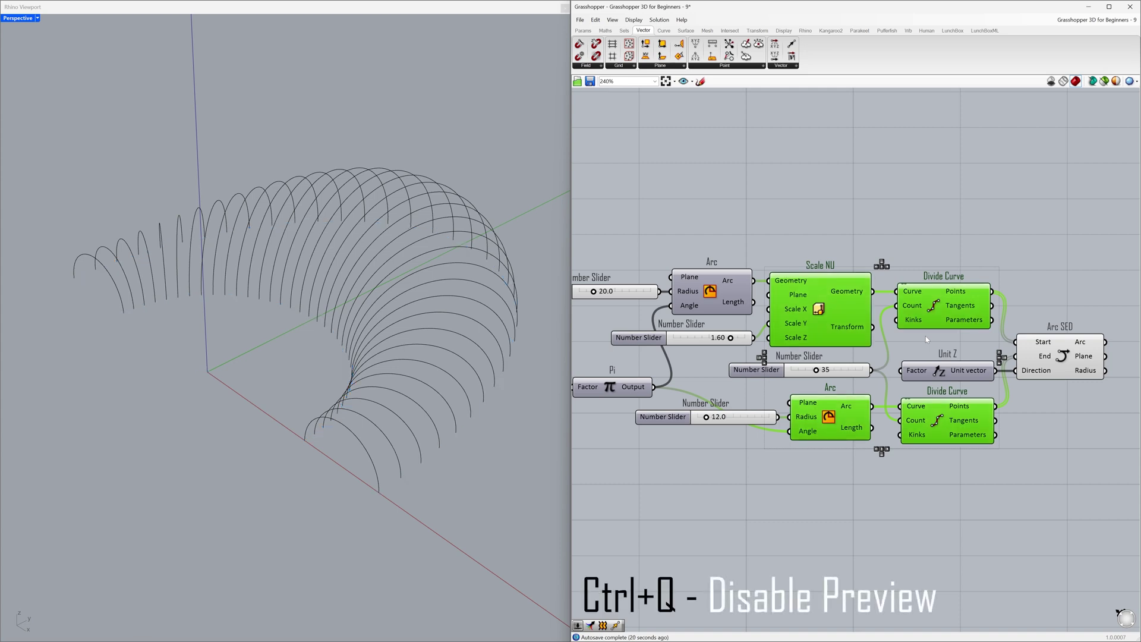
- Set the slider for the shared division count to 50
left_click(890, 361)
mouse_move(826, 370)
left_mouse_down()
mouse_move(798, 371)
mouse_move(829, 374)
left_mouse_up()
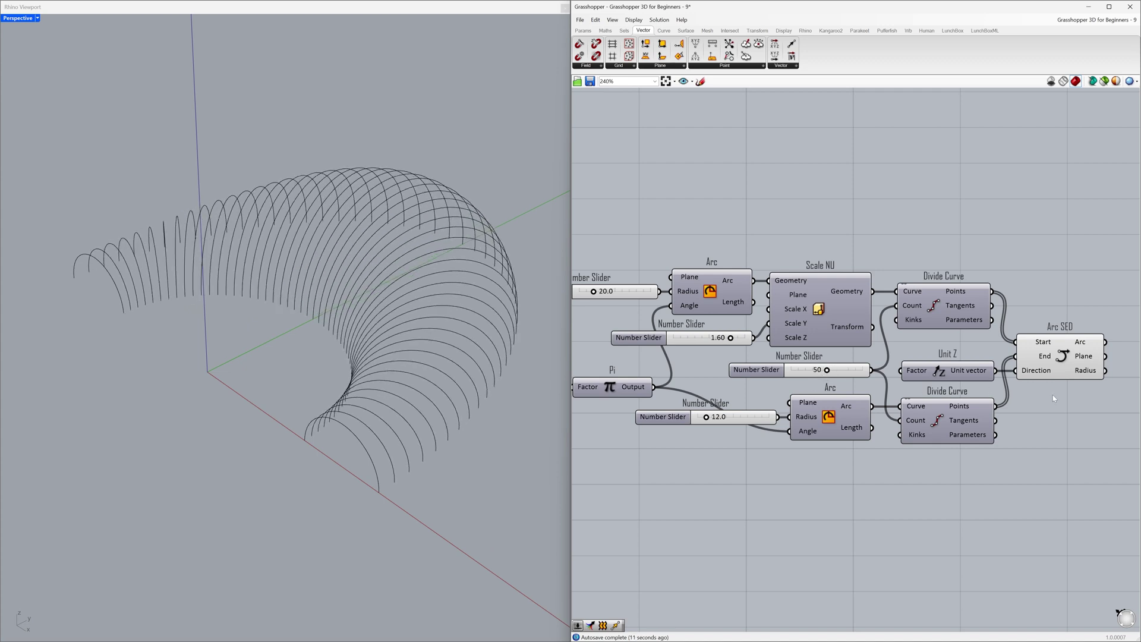
- Place a Loft component beside Arc SED and connect the Arc output to its Curves input
right_click_drag(1065, 394, 759, 397)
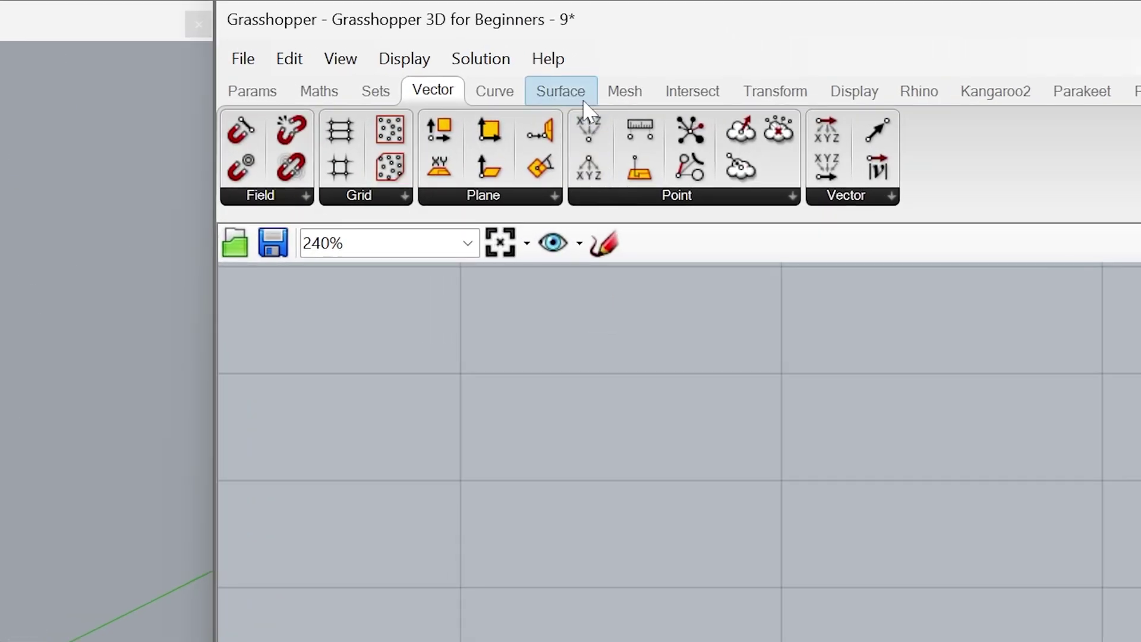
left_click(692, 33)
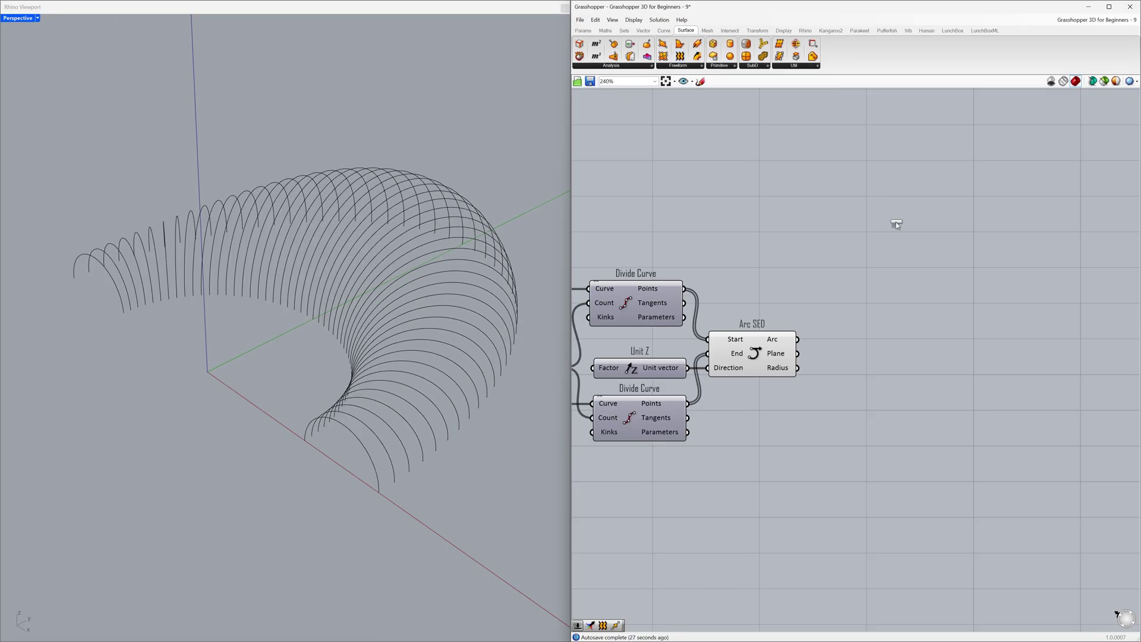
left_click_drag(896, 224, 880, 347)
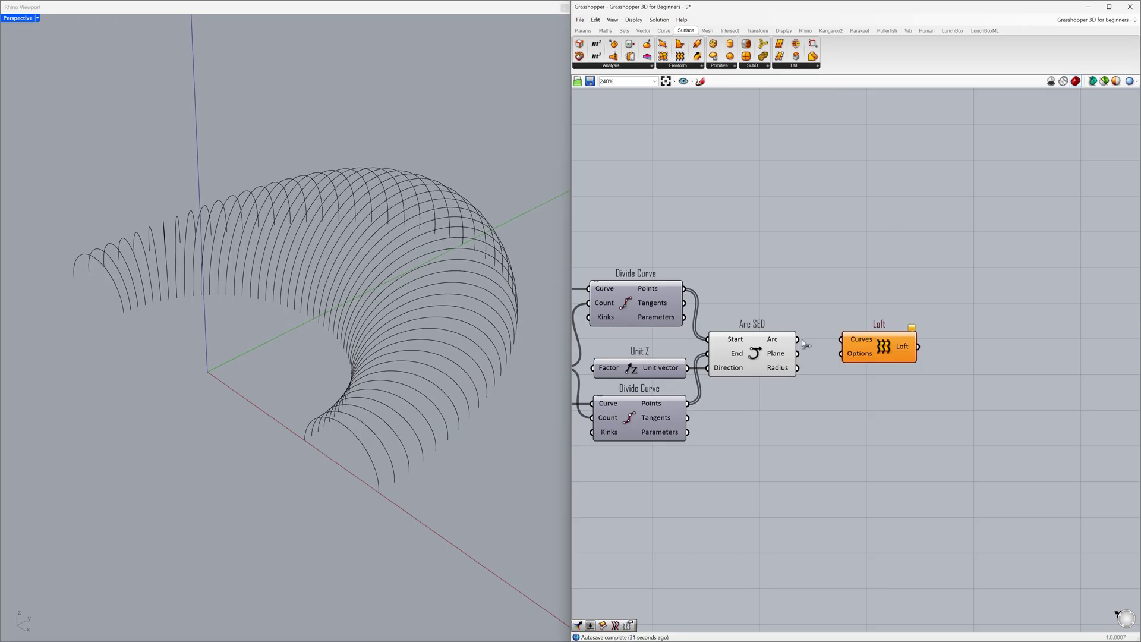
left_click_drag(802, 339, 843, 346)
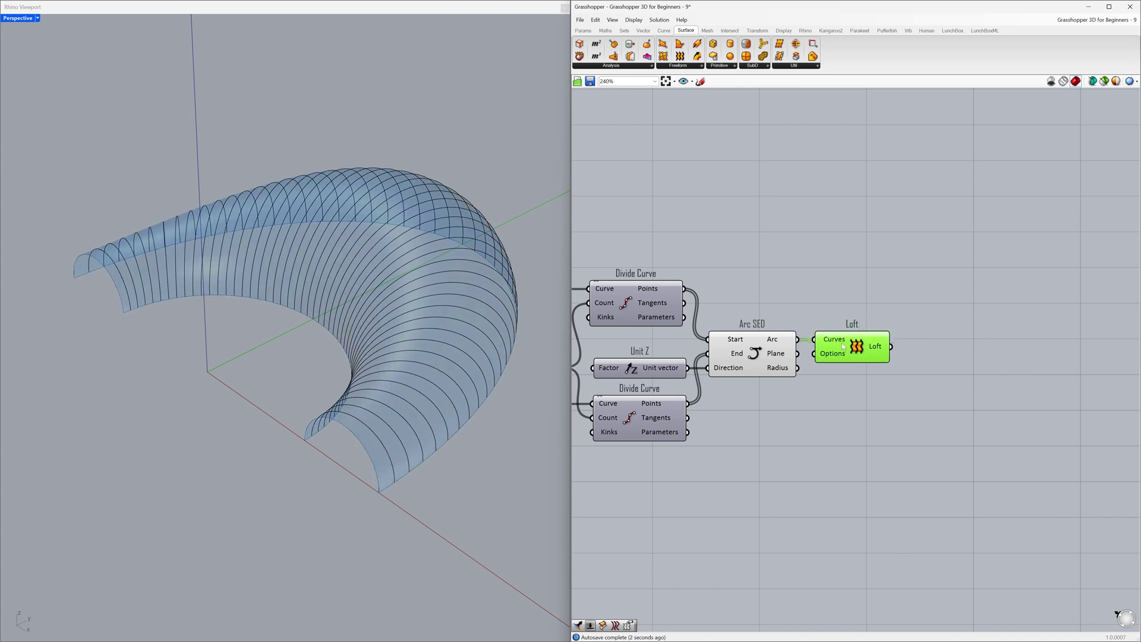
left_click(816, 370)
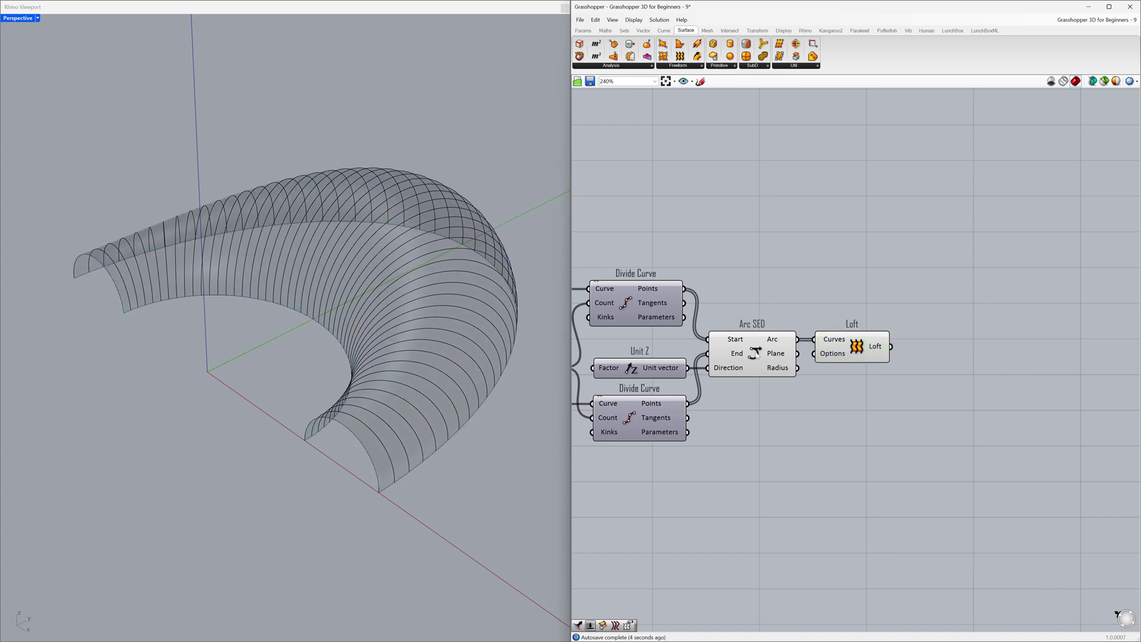
- Turn off the viewport preview of the Arc SED component
left_click(752, 352)
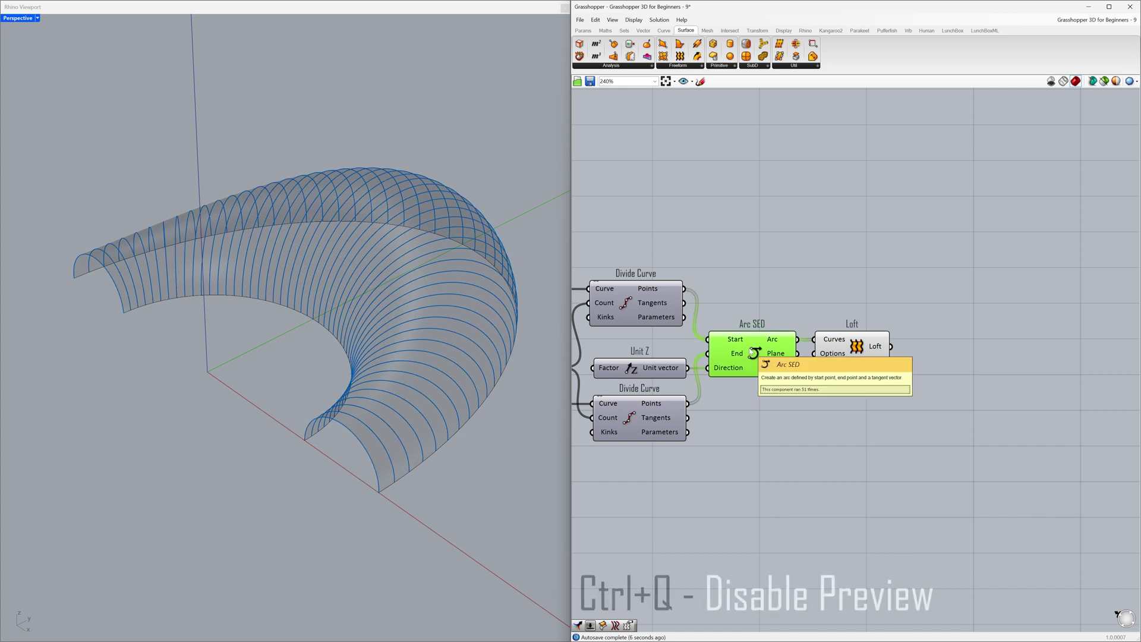
key("ctrl+q")
left_click(778, 303)
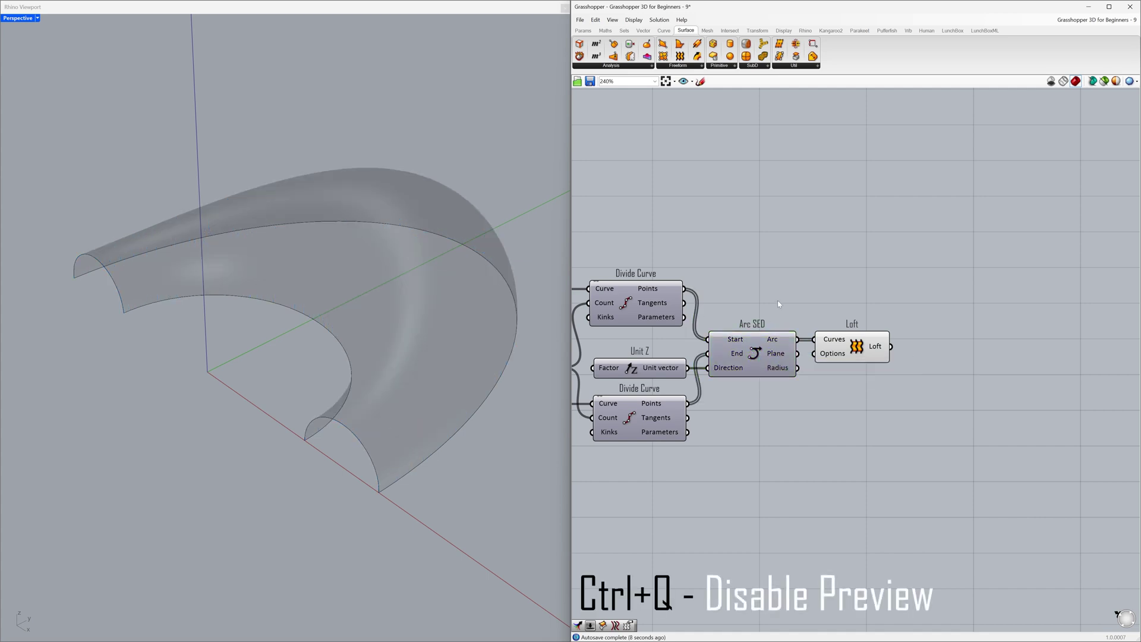
- Place a Surface Box component some distance from Loft and connect the Loft output to its Surface input
right_click_drag(507, 308, 446, 275)
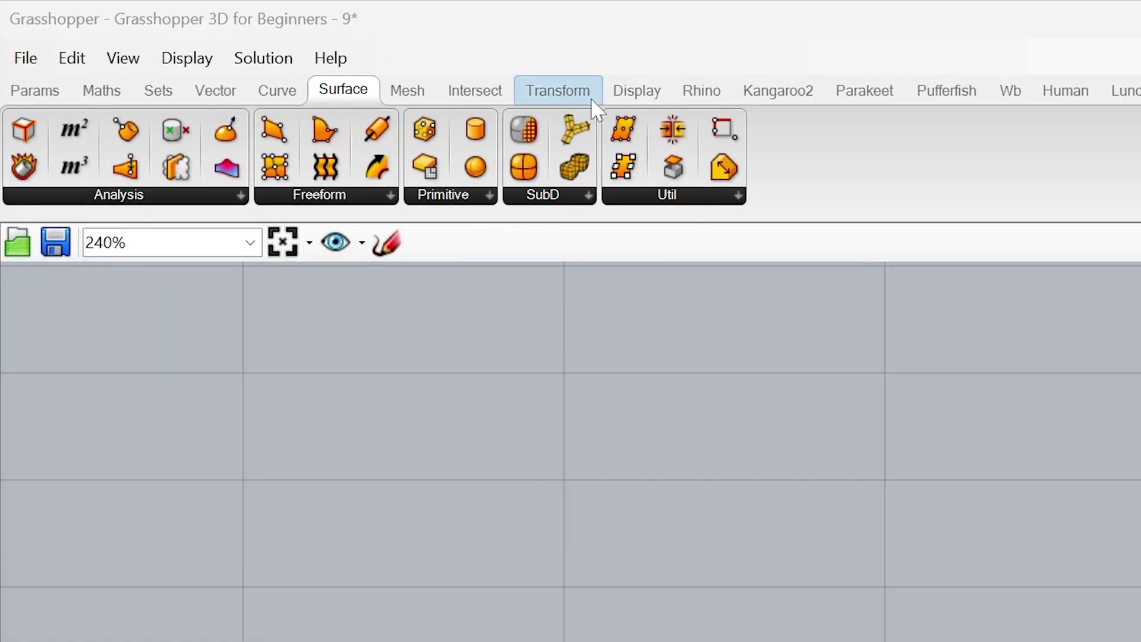
left_click(593, 98)
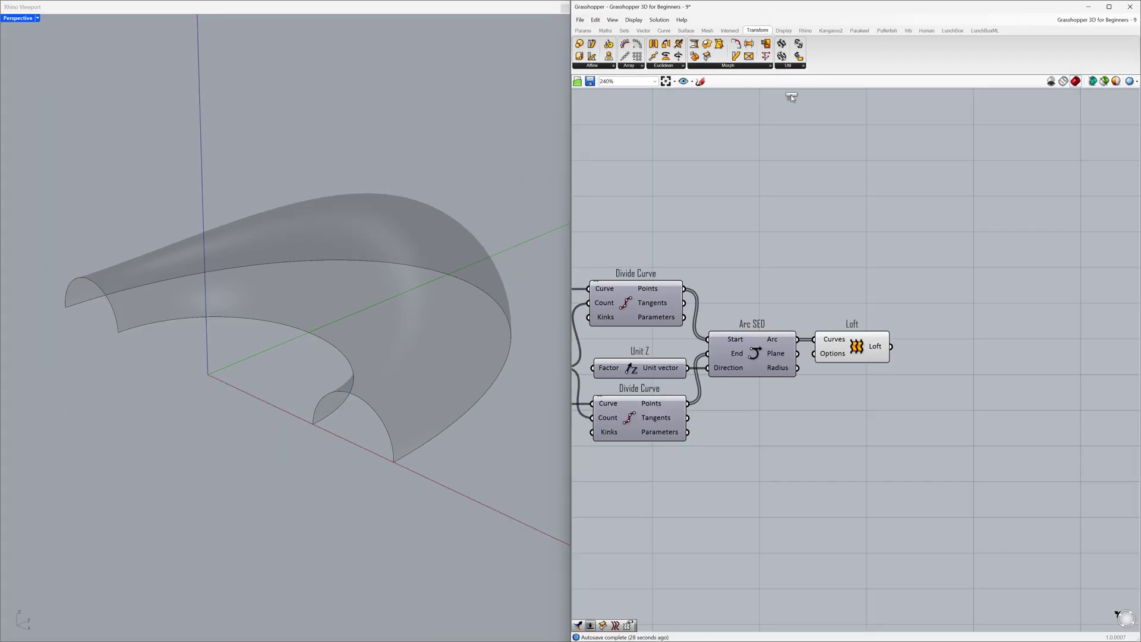
left_click_drag(964, 240, 1001, 352)
left_click_drag(891, 347, 1019, 354)
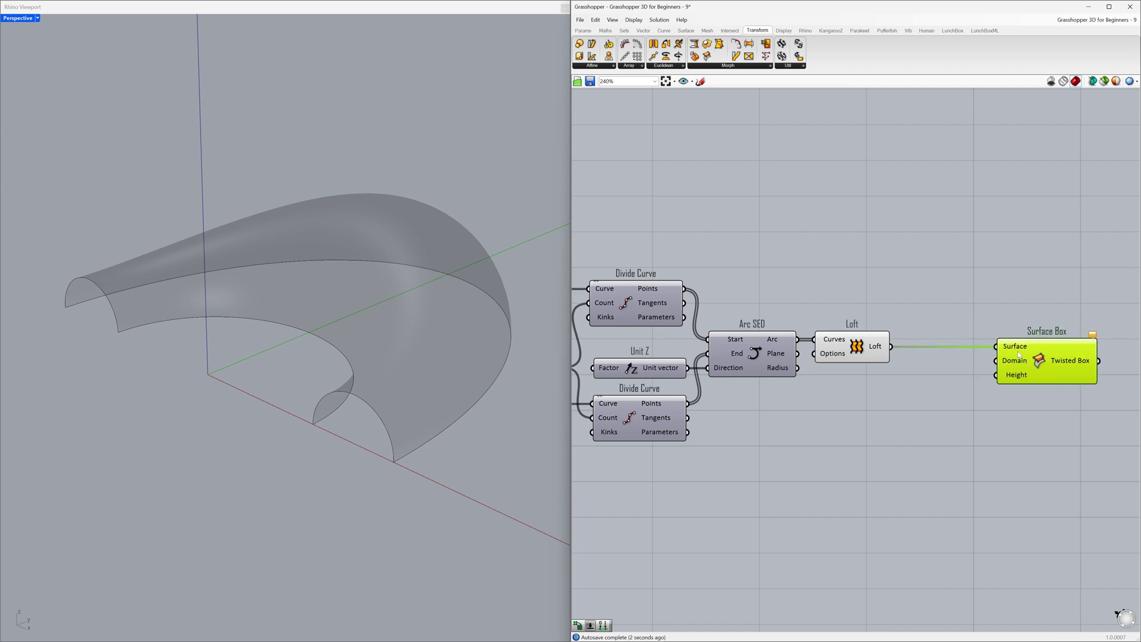
- Place a Divide Domain² component between Loft and Surface Box
left_click(958, 370)
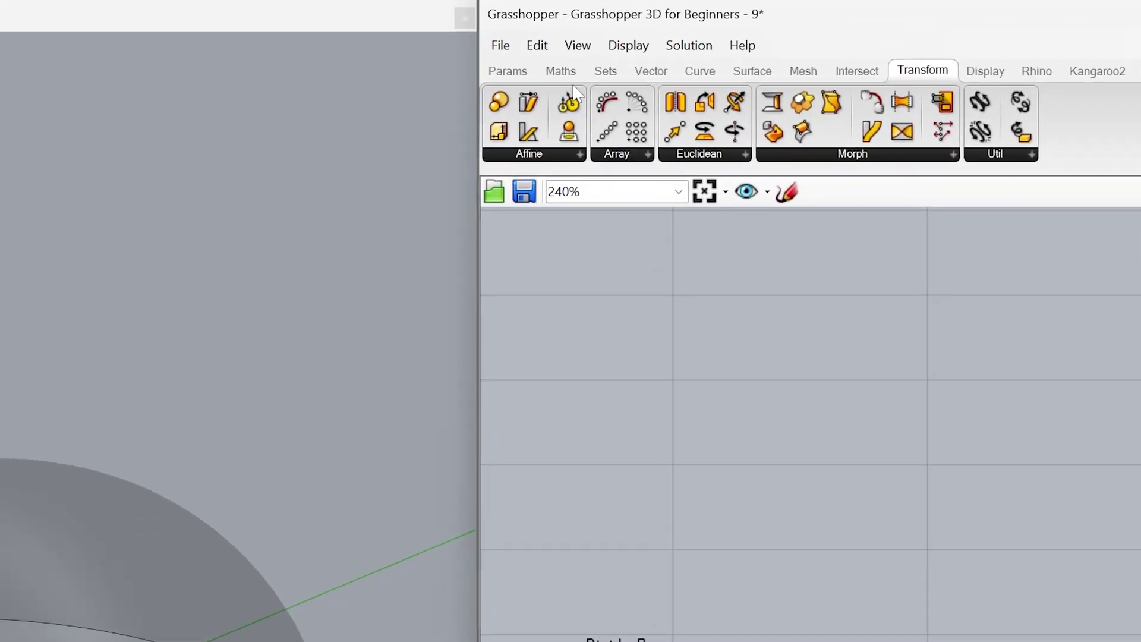
left_click(606, 31)
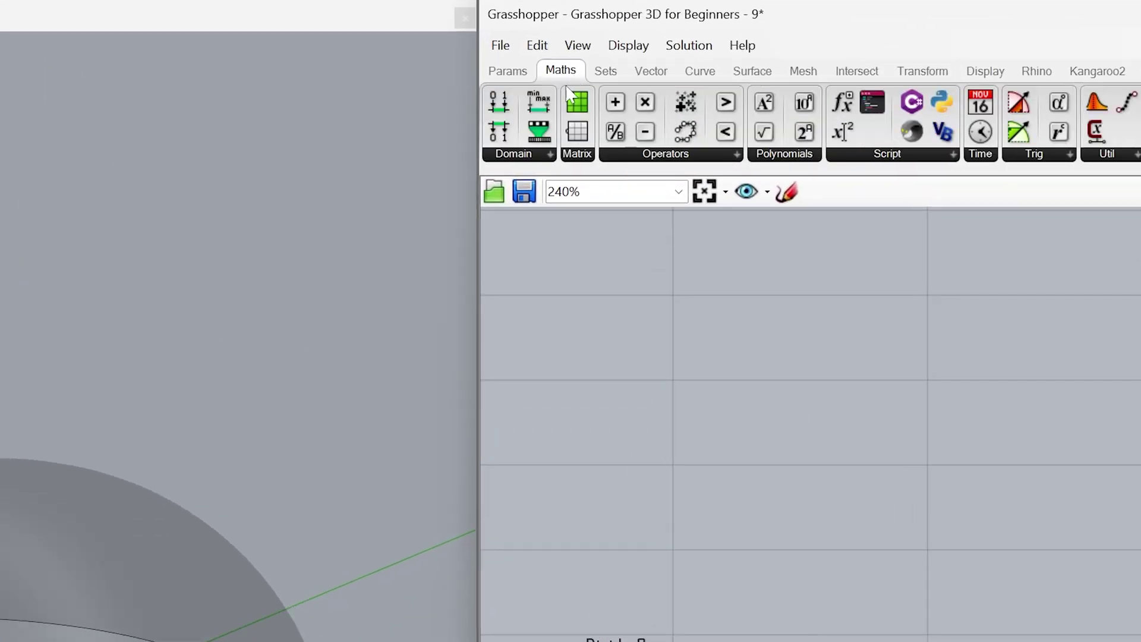
left_click(538, 153)
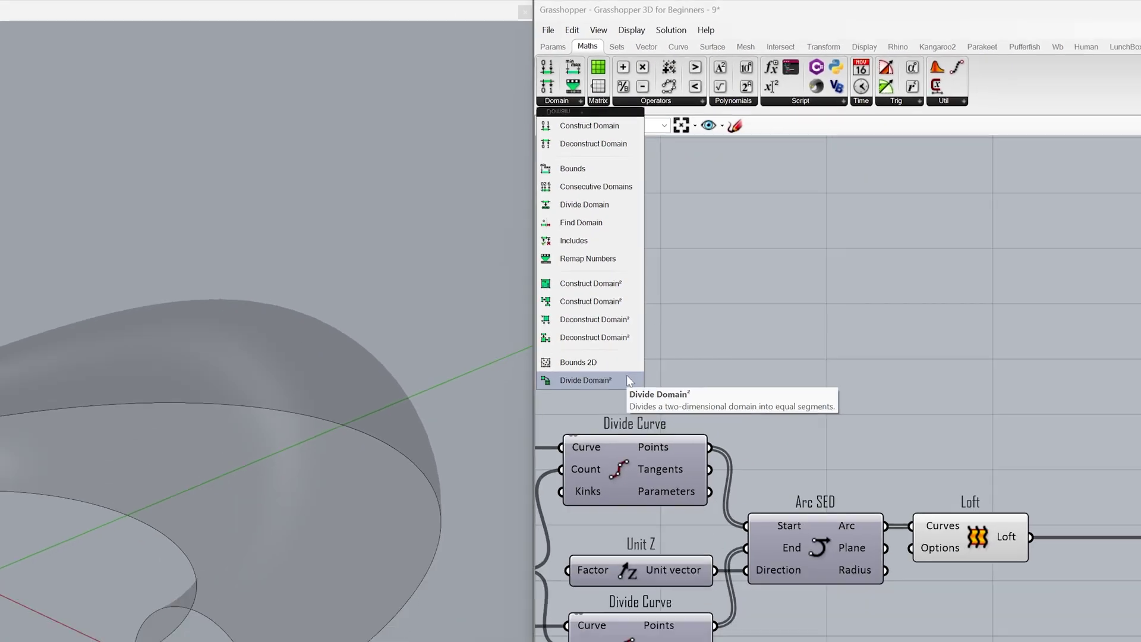
left_click(620, 579)
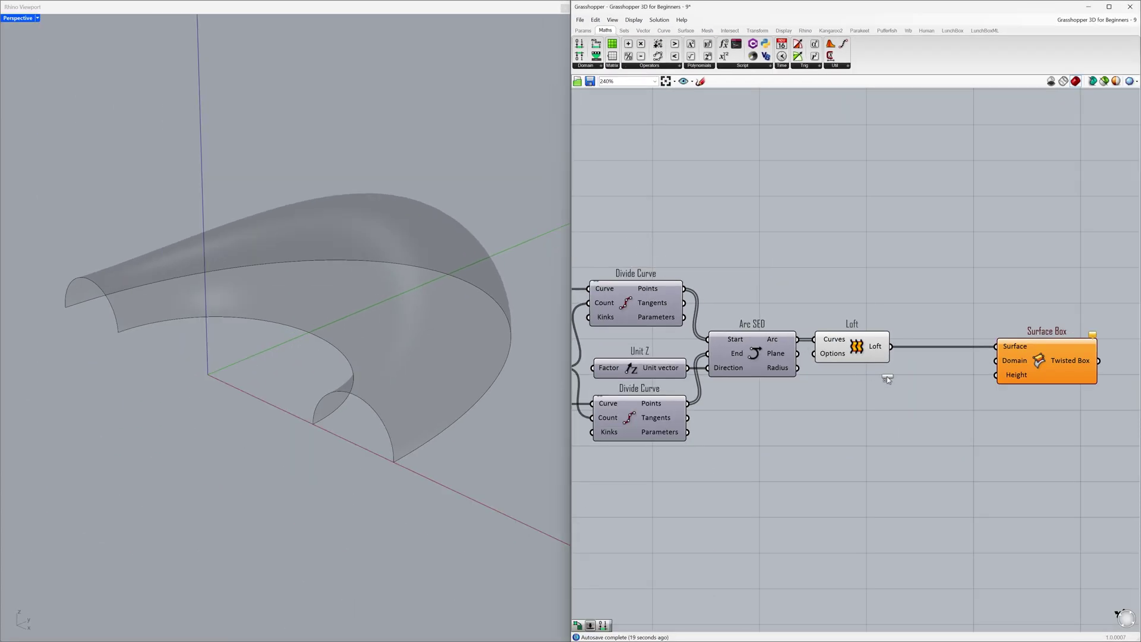
left_click(941, 390)
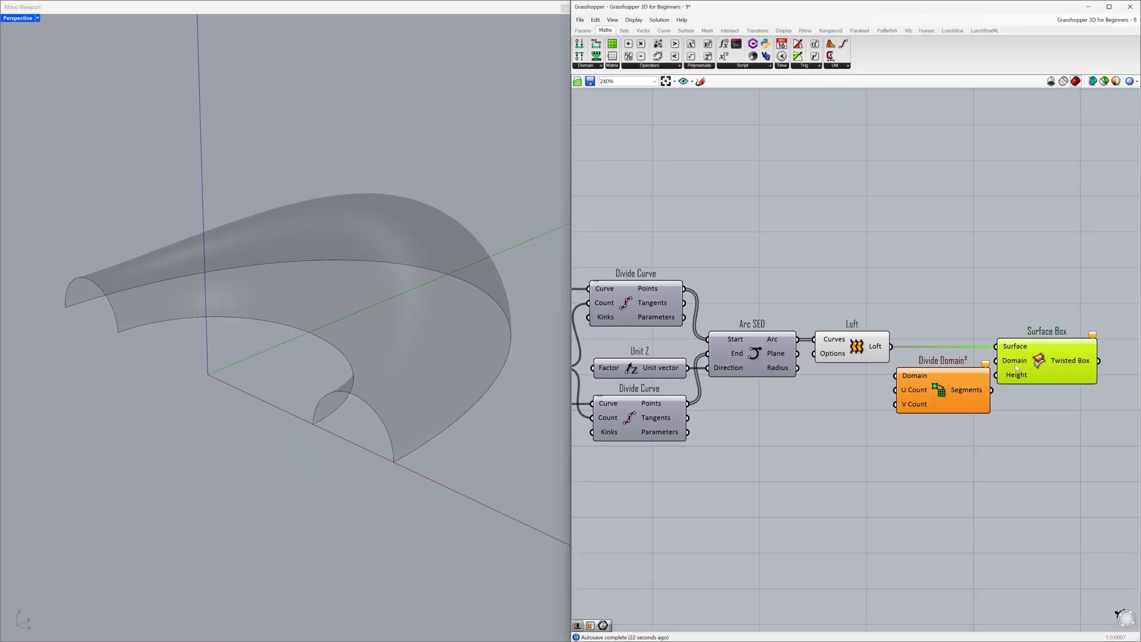
- Connect the Loft output to Divide Domain²'s Domain input and its Segments output to Surface Box's Domain input, spacing the components apart
left_click_drag(1017, 364, 1032, 364)
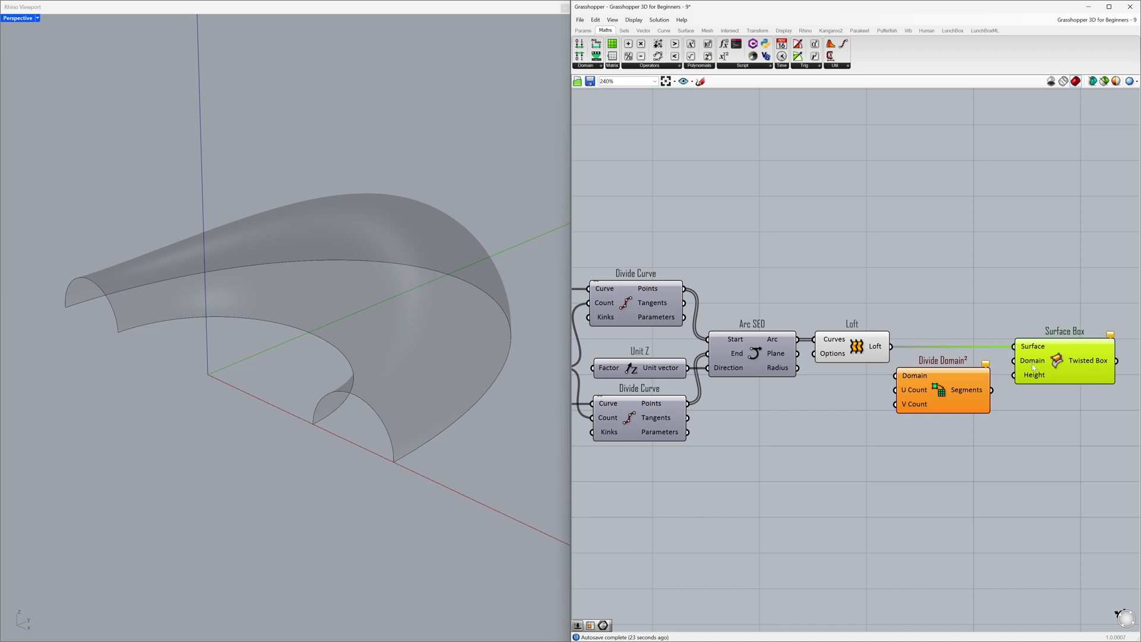
left_click(903, 355)
mouse_move(892, 347)
left_mouse_down()
mouse_move(898, 376)
mouse_move(919, 385)
left_mouse_up()
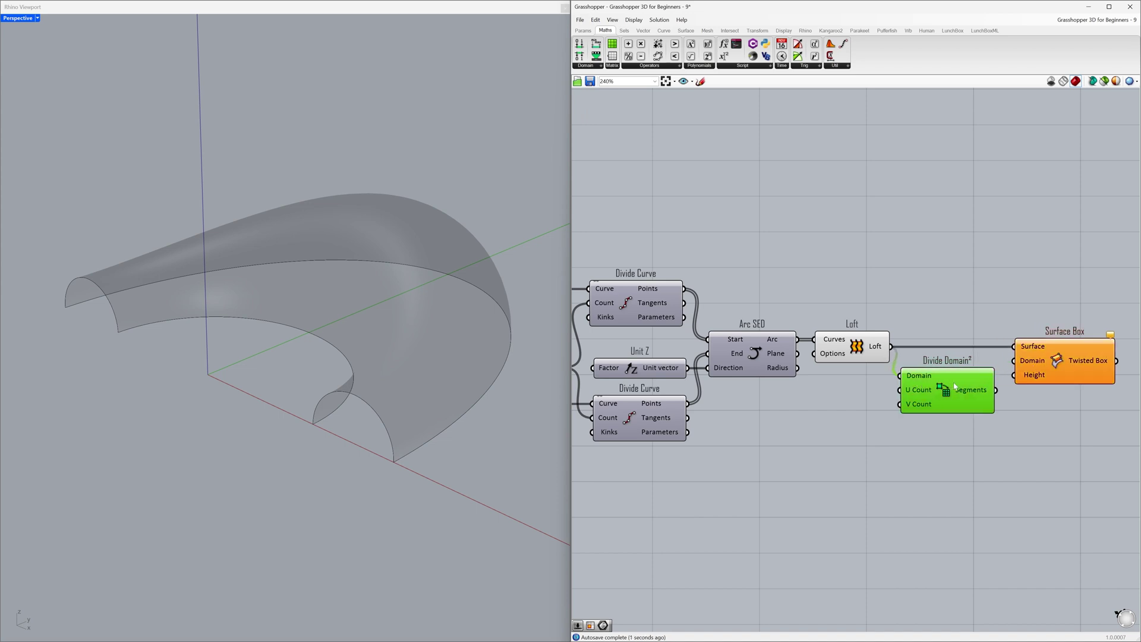
left_click_drag(994, 390, 1015, 360)
left_click(1029, 366)
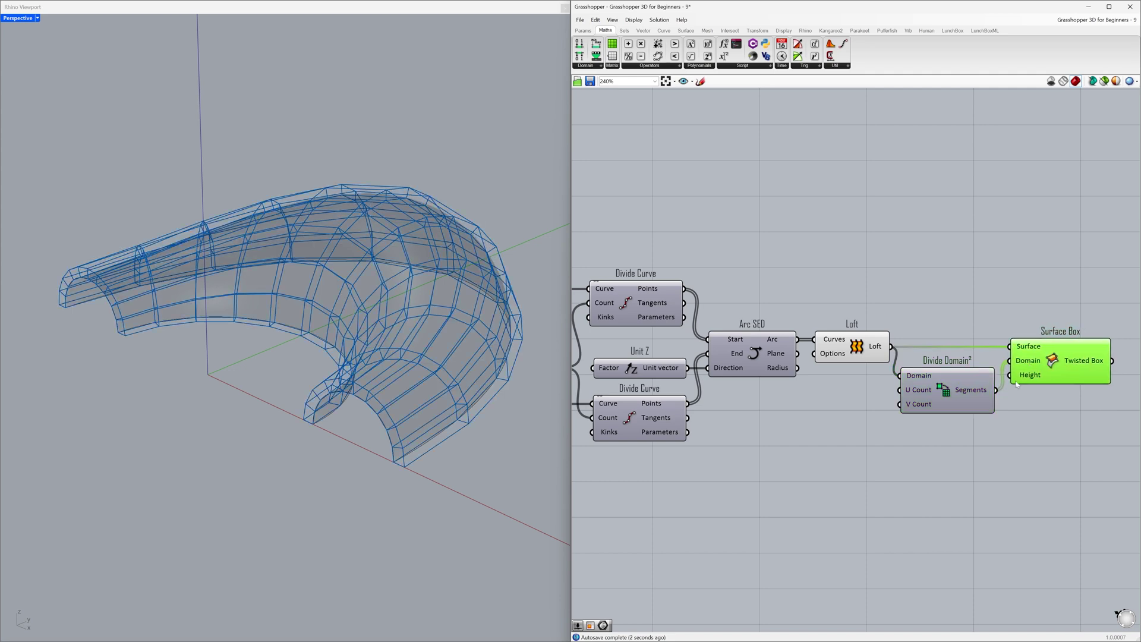
left_click(869, 407)
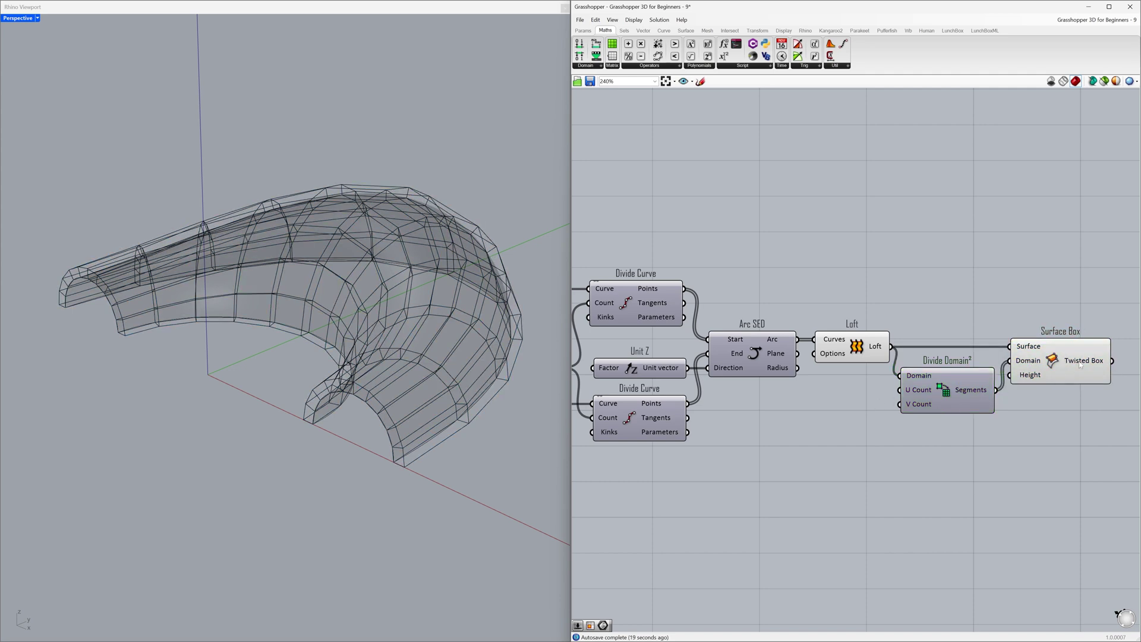
- Place a Brep parameter after Surface Box and connect the Twisted Box output to it
right_click_drag(1101, 364, 979, 362)
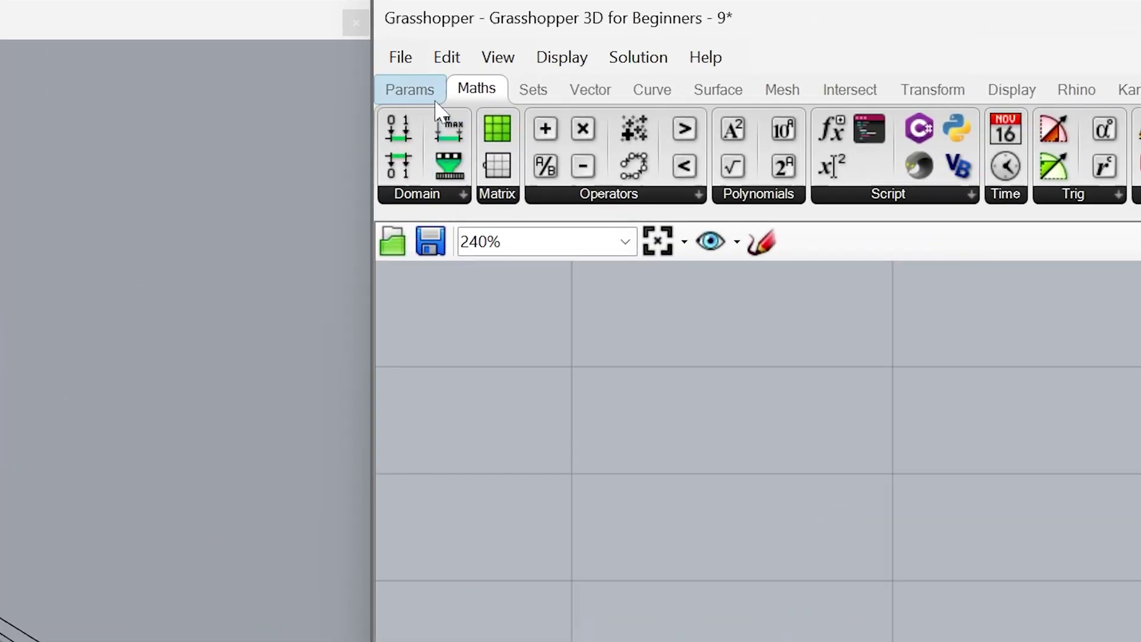
left_click(592, 33)
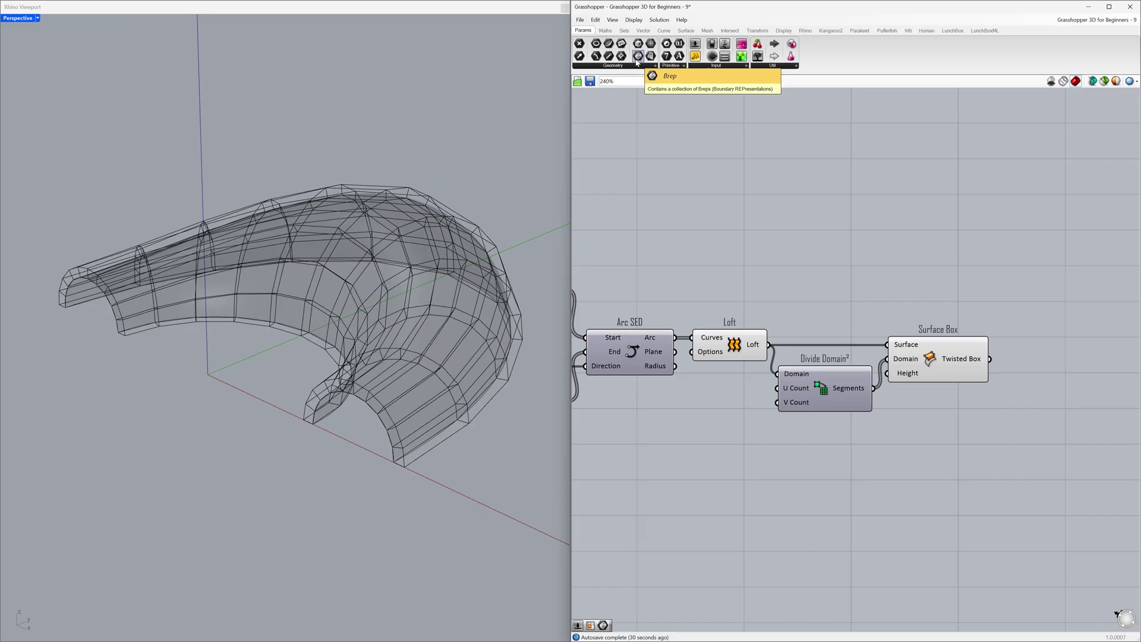
left_click_drag(575, 165, 1015, 364)
left_click(1014, 385)
- Turn off the viewport preview of the Surface Box and Loft components
left_click(938, 362)
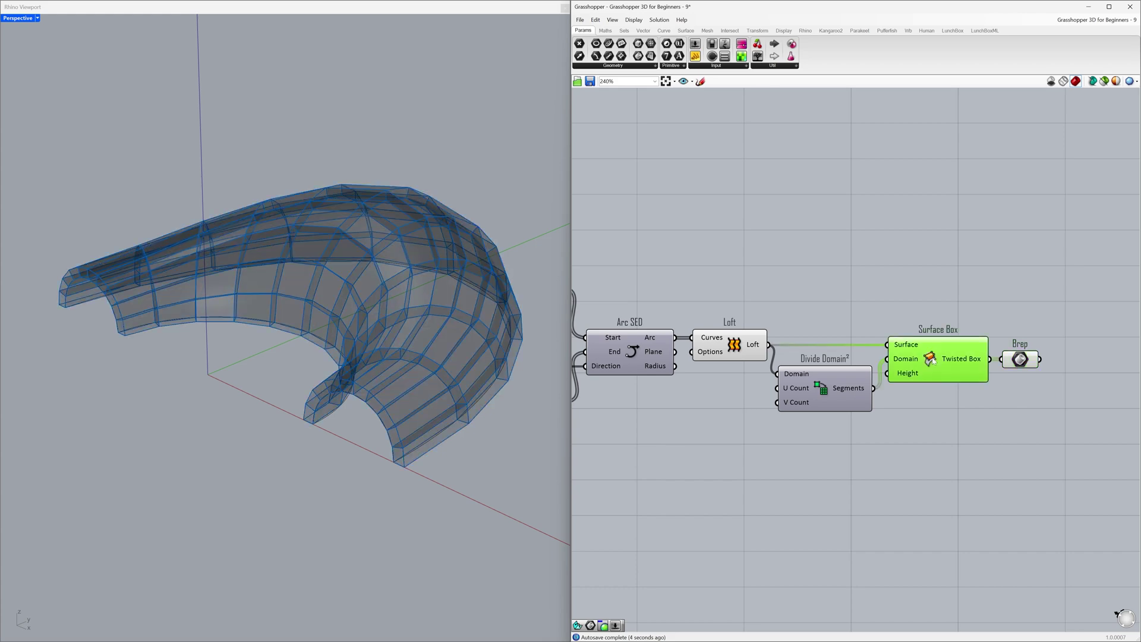
key("ctrl+q")
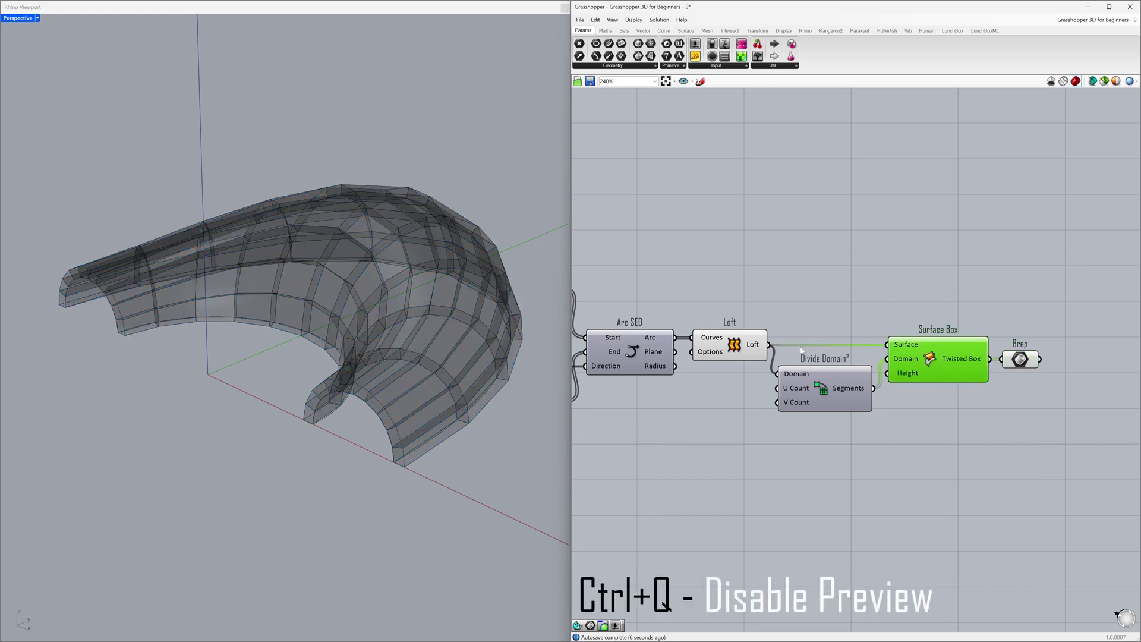
left_click(734, 347)
key("ctrl+q")
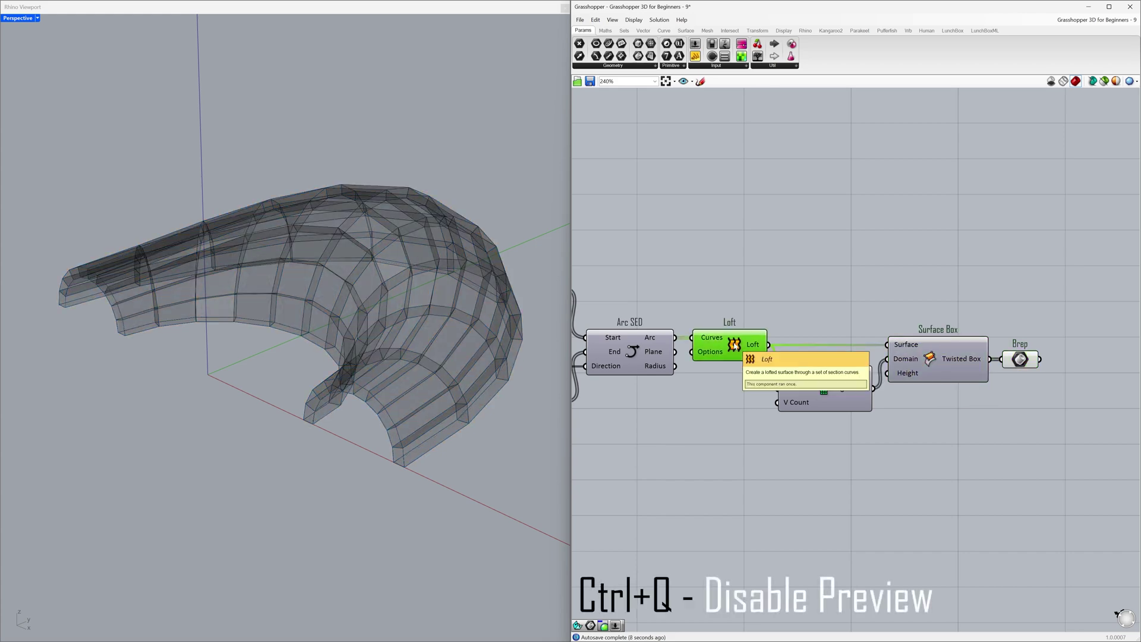
left_click(730, 379)
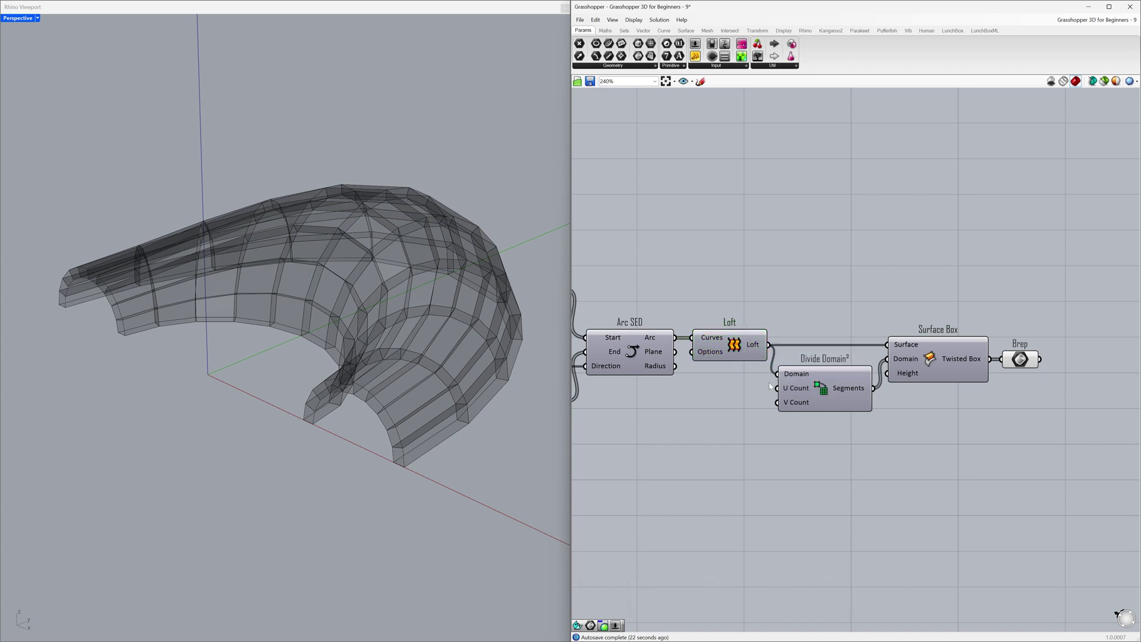
- Create a number slider with the value 12 and connect it to Divide Domain²'s U Count input
mouse_move(802, 406)
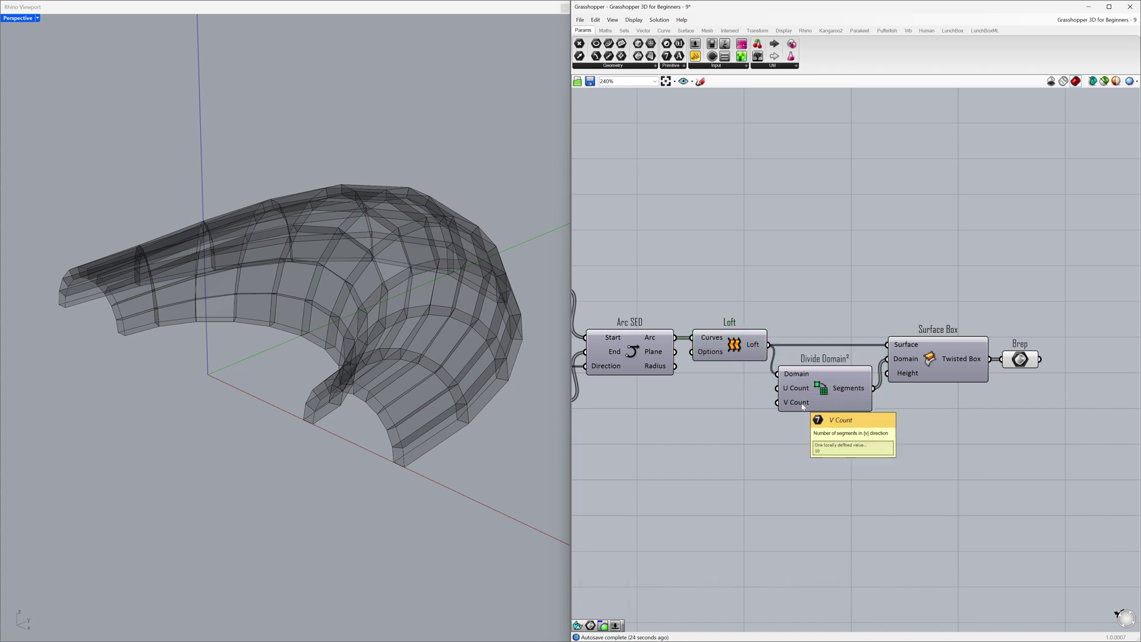
double_click(690, 406)
type("12")
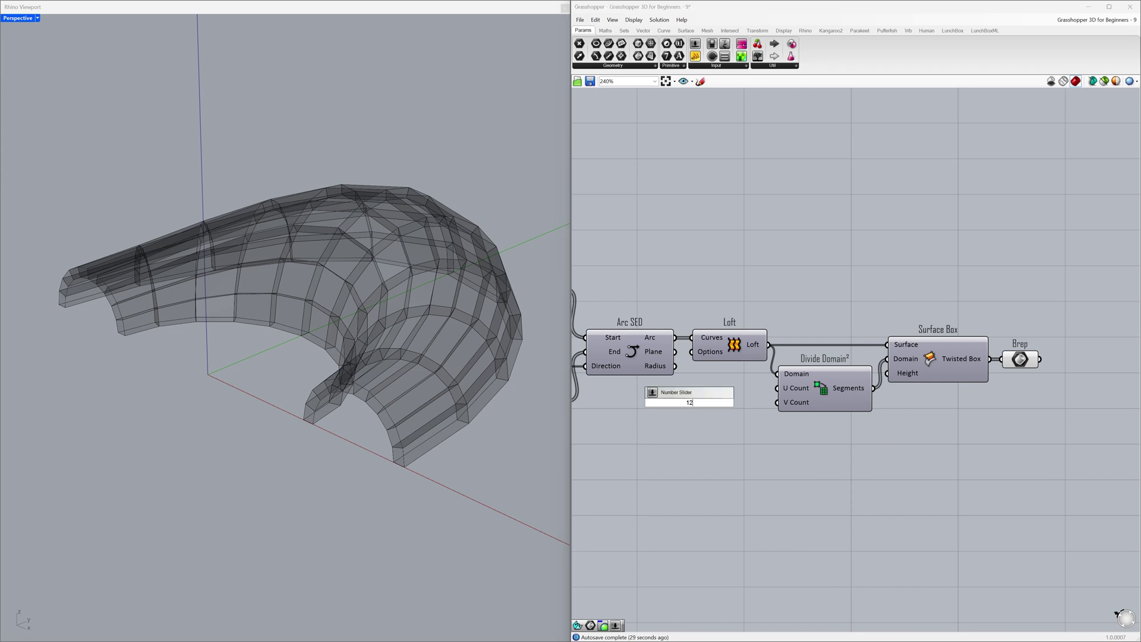
key("Return")
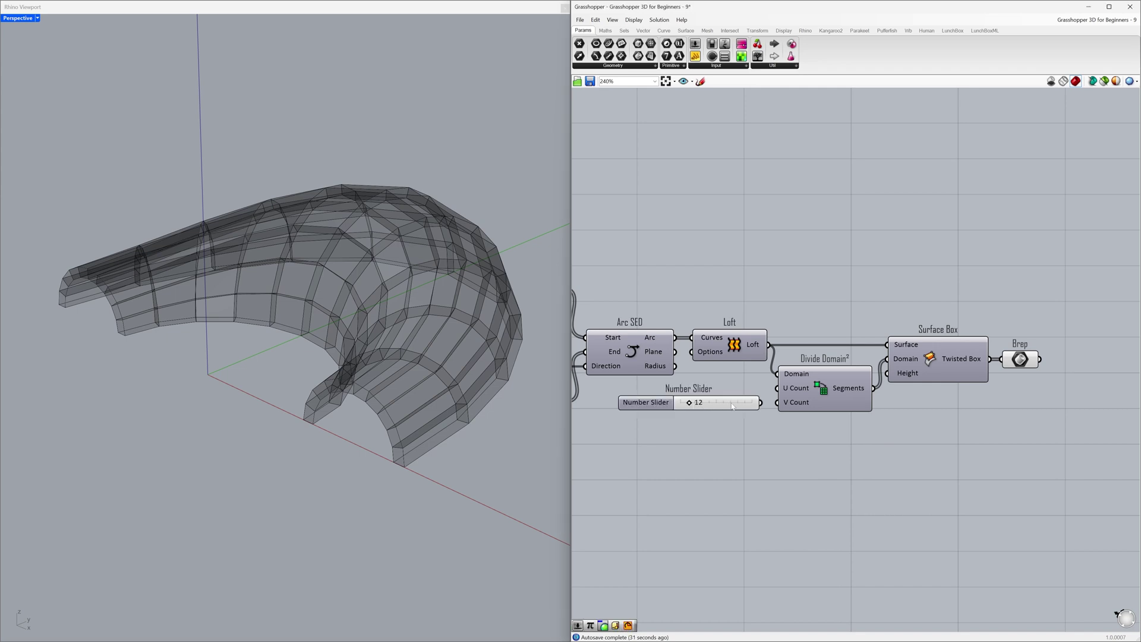
mouse_move(732, 406)
left_mouse_down()
mouse_move(777, 387)
mouse_move(750, 393)
left_mouse_up()
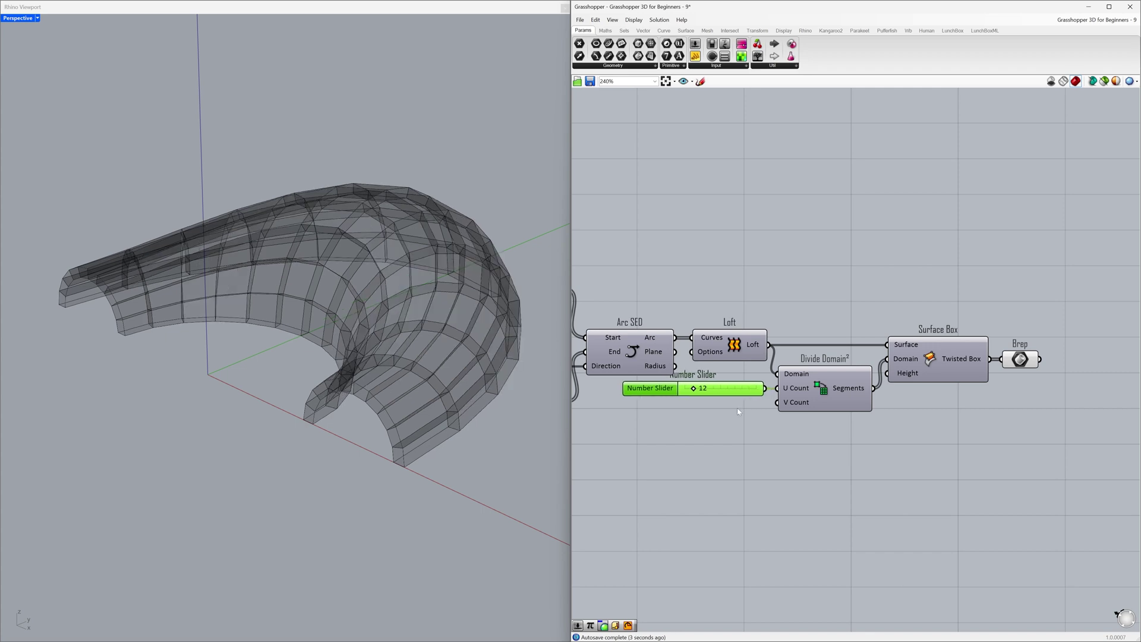
- Duplicate the slider for the V Count input, then set U Count to 50 and V Count to 10
key("ctrl+v")
left_click_drag(749, 401, 694, 405)
left_click(705, 429)
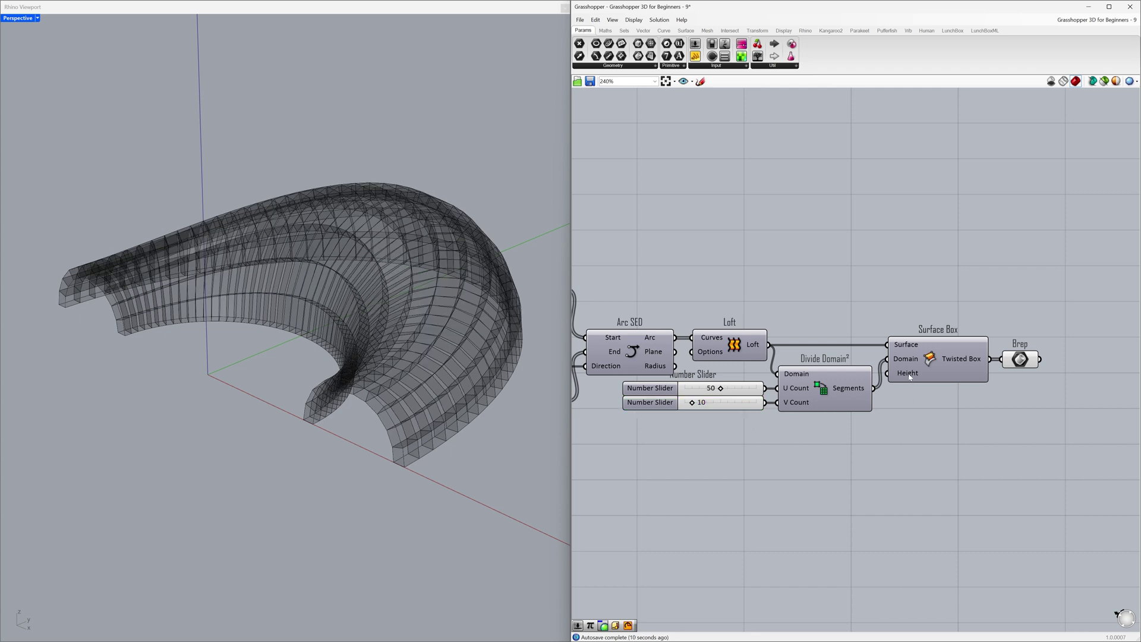
- Move Surface Box and Brep farther from Divide Domain² and create a number slider ranging from 0 to 1.00 below them
mouse_move(910, 377)
mouse_move(981, 357)
left_mouse_down()
mouse_move(964, 365)
mouse_move(979, 365)
left_mouse_up()
left_click(938, 397)
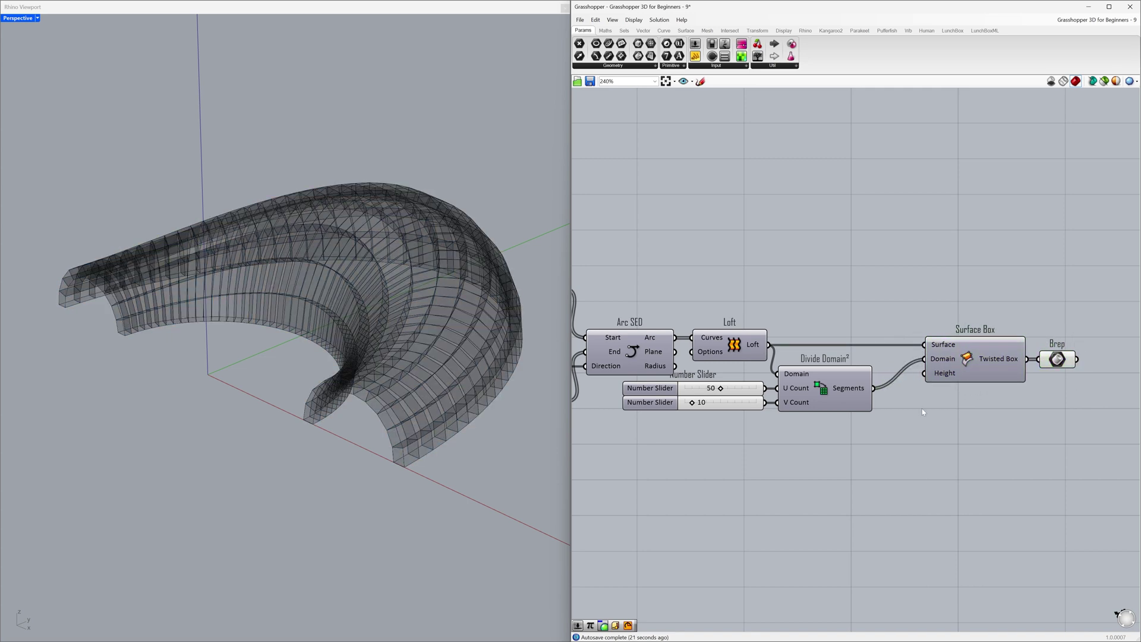
double_click(870, 440)
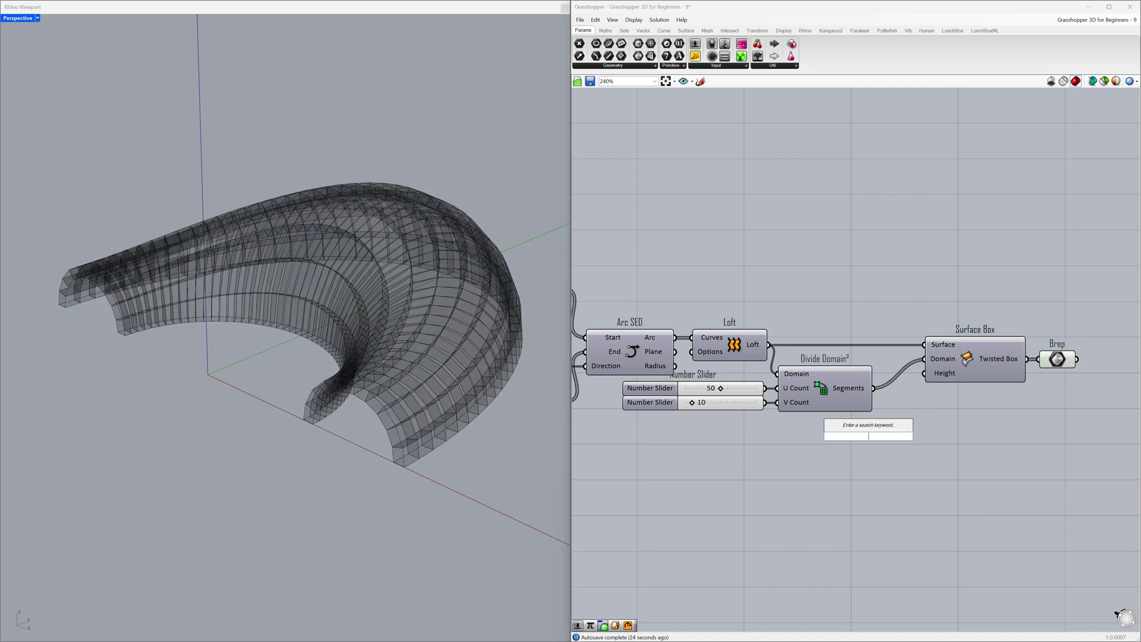
type("0<1.00")
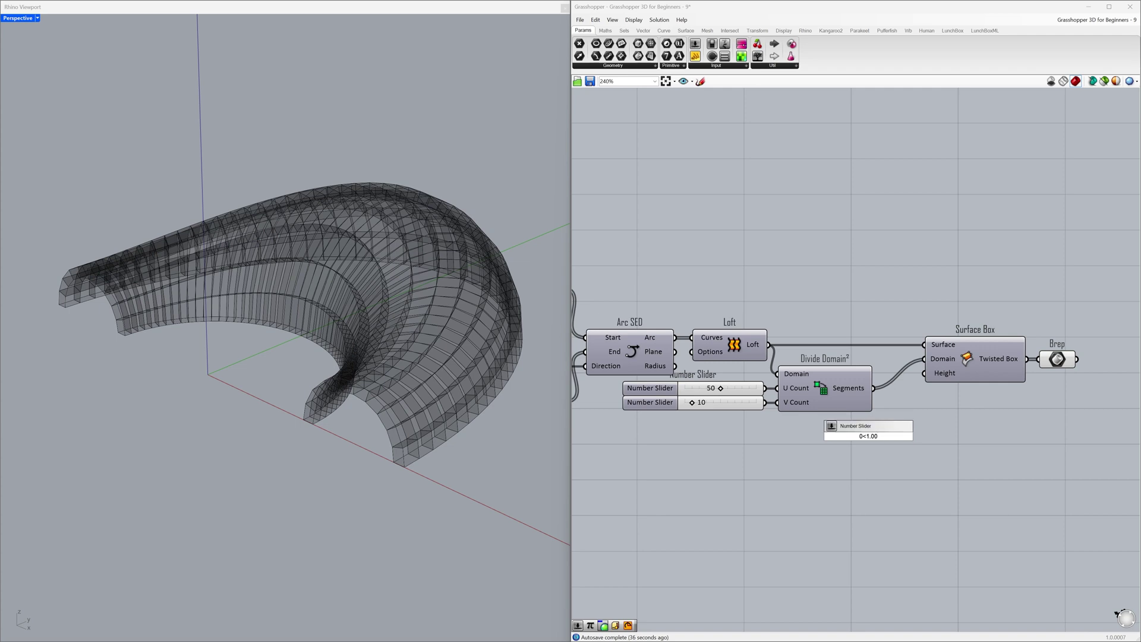
key("Return")
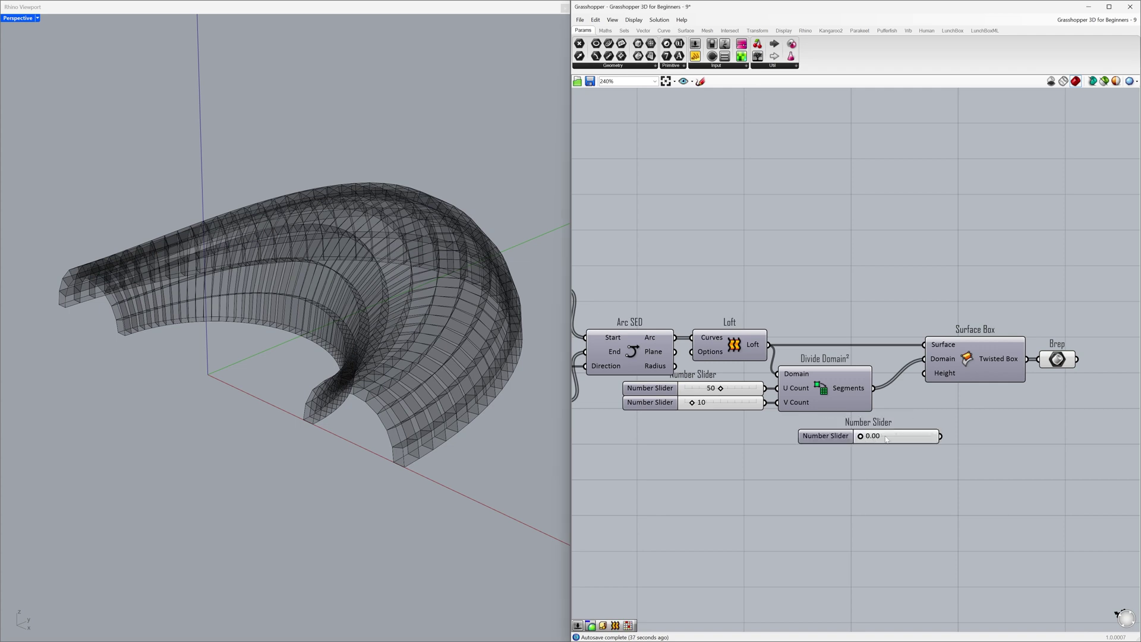
- Connect the new decimal slider to Surface Box's Height input and set it to 0.75
left_click_drag(891, 438, 916, 376)
left_click(900, 408)
left_click_drag(848, 443, 882, 443)
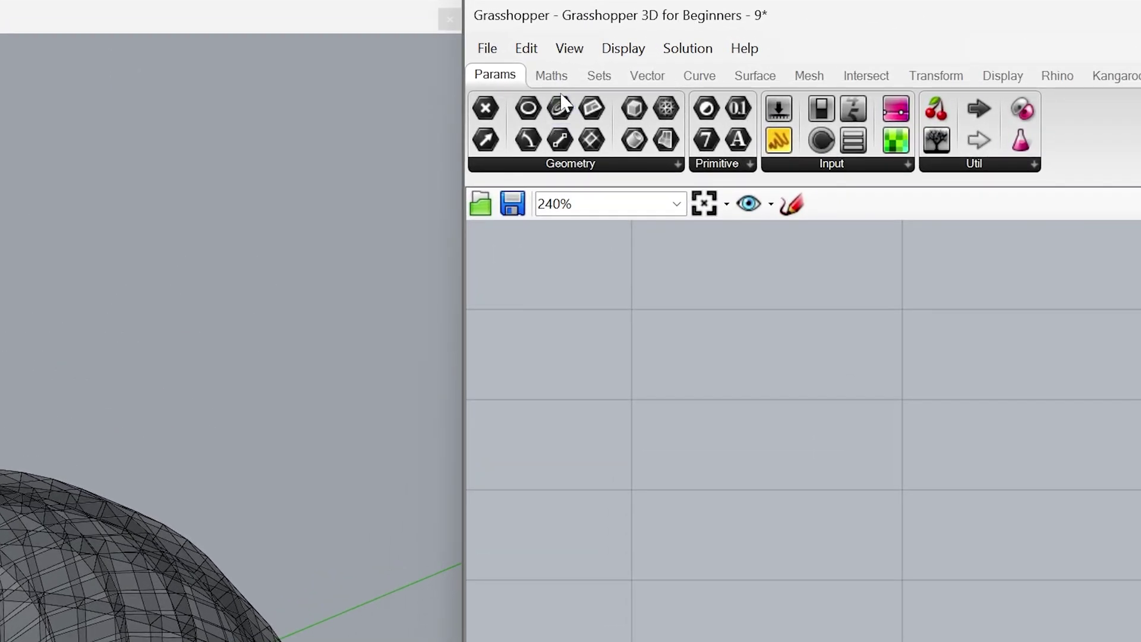
- Place a Negative component after the height slider, feed the slider into it and connect its Result to Surface Box's Height input
left_click(551, 76)
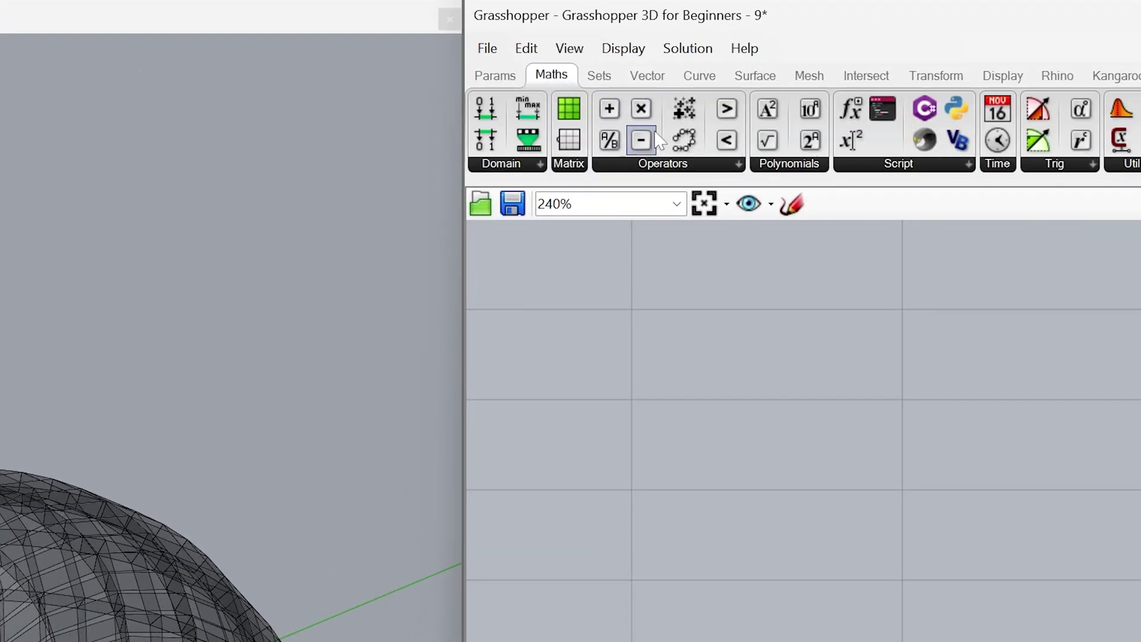
left_click(715, 164)
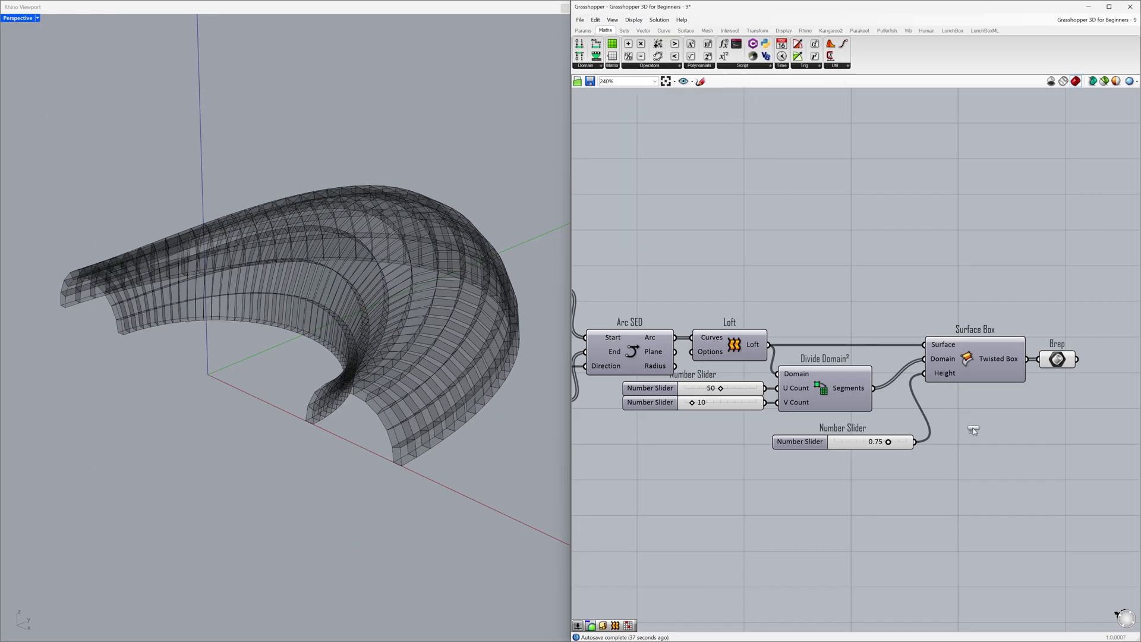
left_click_drag(975, 439, 927, 443)
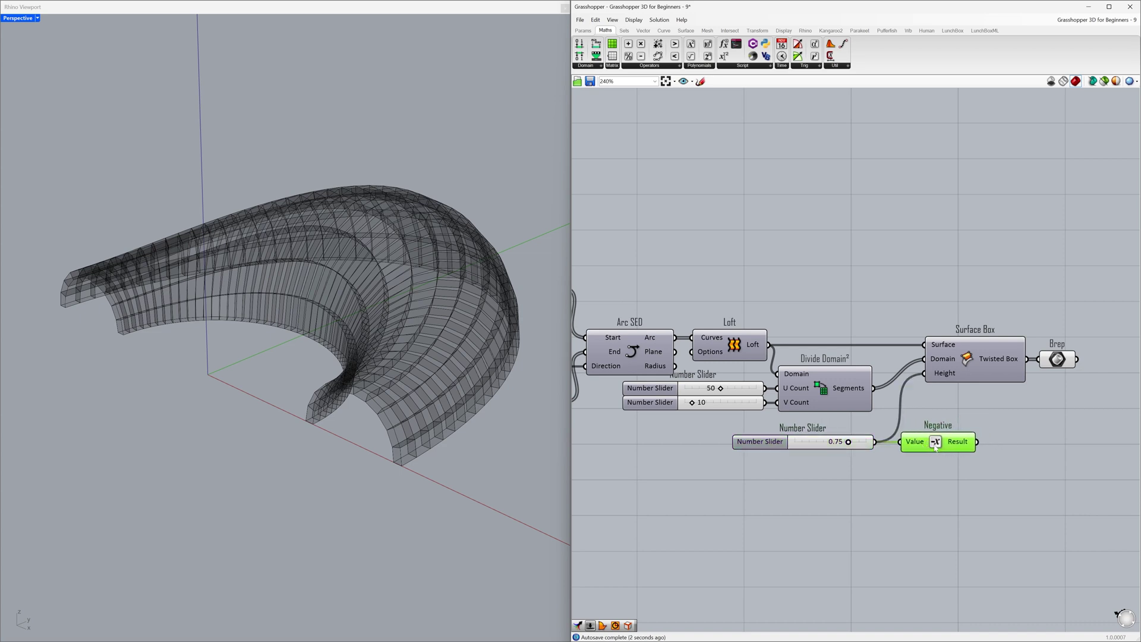
mouse_move(958, 445)
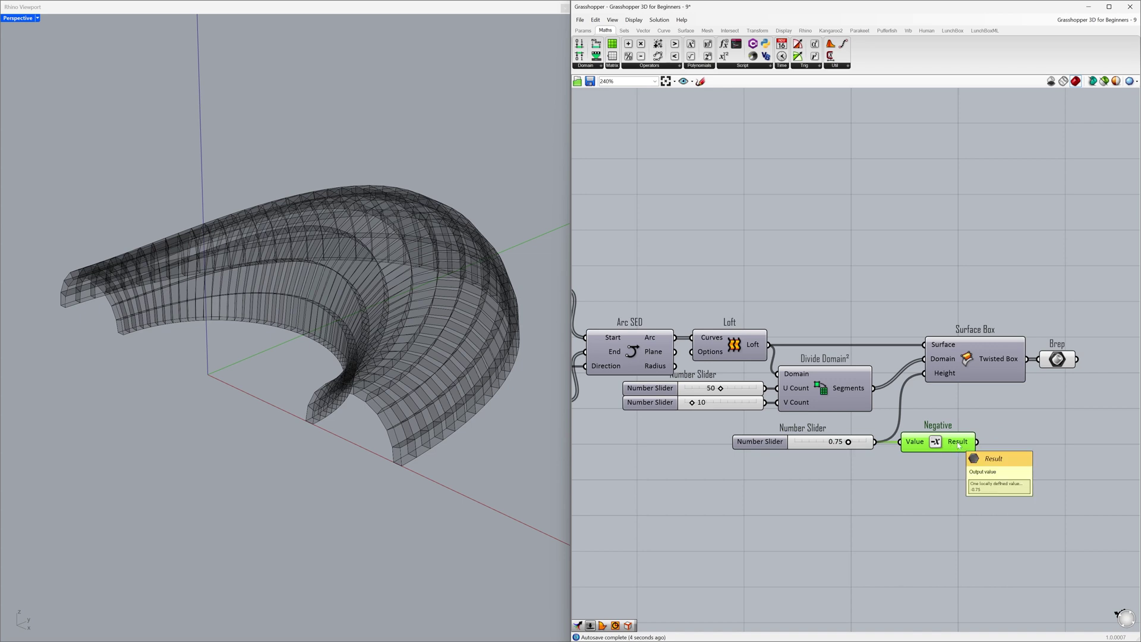
left_click_drag(978, 442, 920, 380)
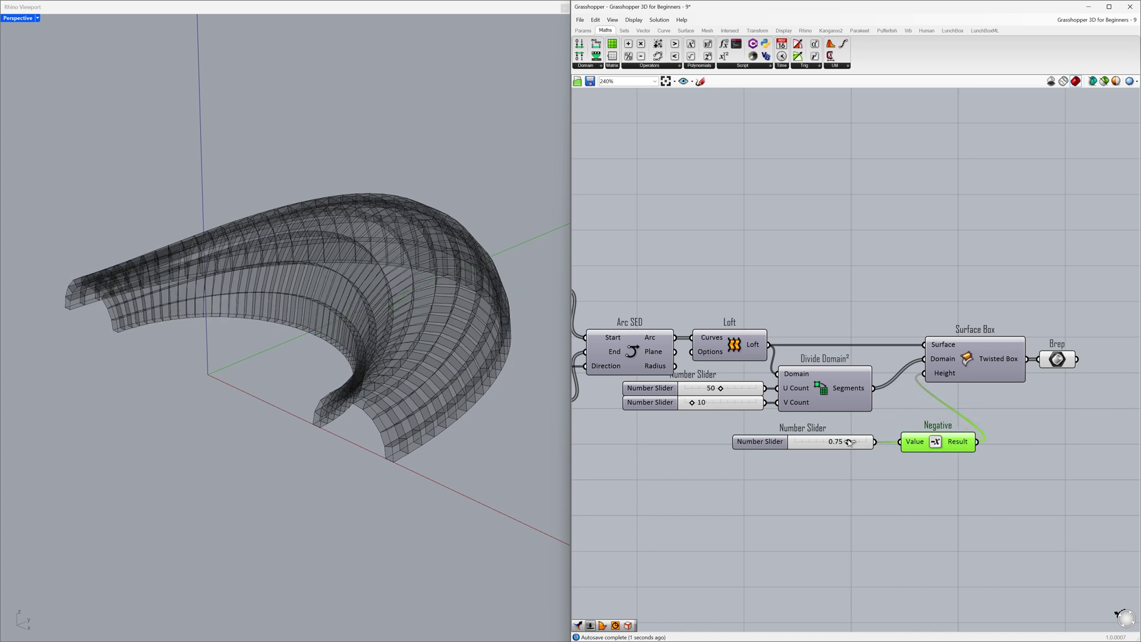
- Set the height slider to 0.40 and move the Negative component closer to it
left_click_drag(848, 442, 824, 446)
left_click(831, 463)
left_click_drag(931, 447, 916, 447)
left_click(1000, 424)
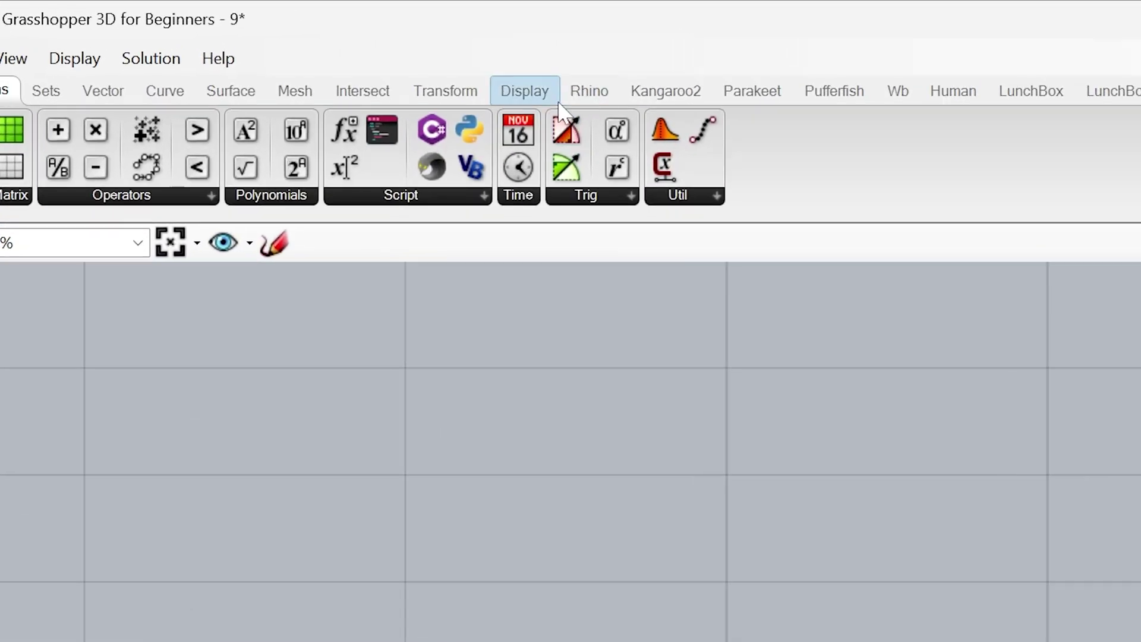
- Place a Custom Preview component after Brep and connect the Brep output to its Geometry input
left_click(786, 31)
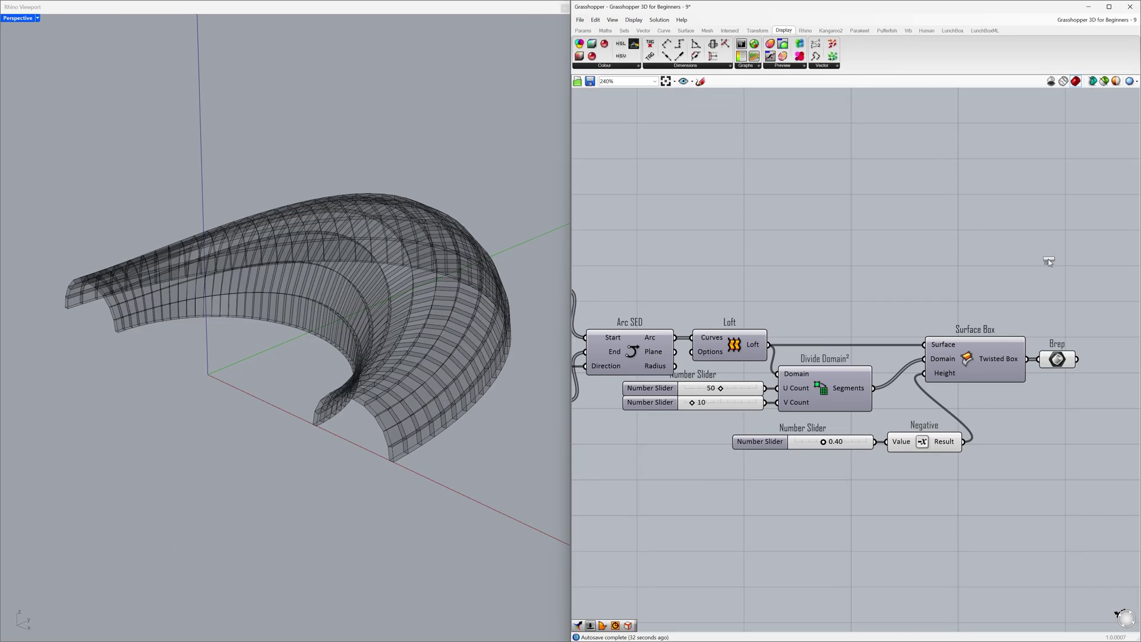
left_click_drag(1056, 269, 1121, 360)
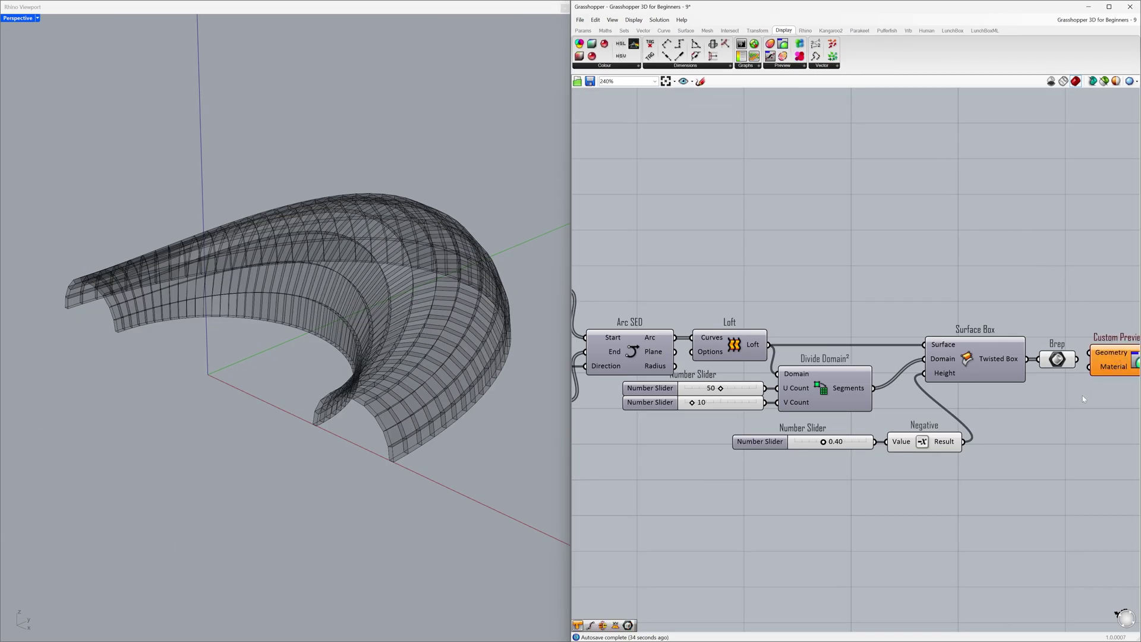
right_click_drag(1082, 399, 945, 394)
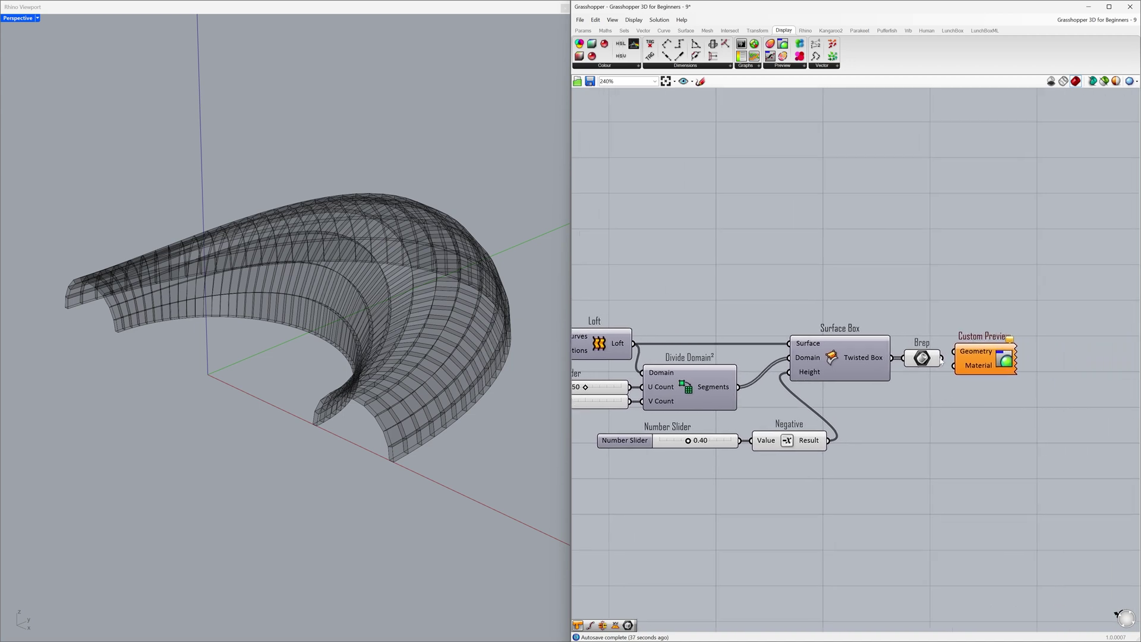
left_click_drag(942, 359, 972, 366)
left_click(930, 393)
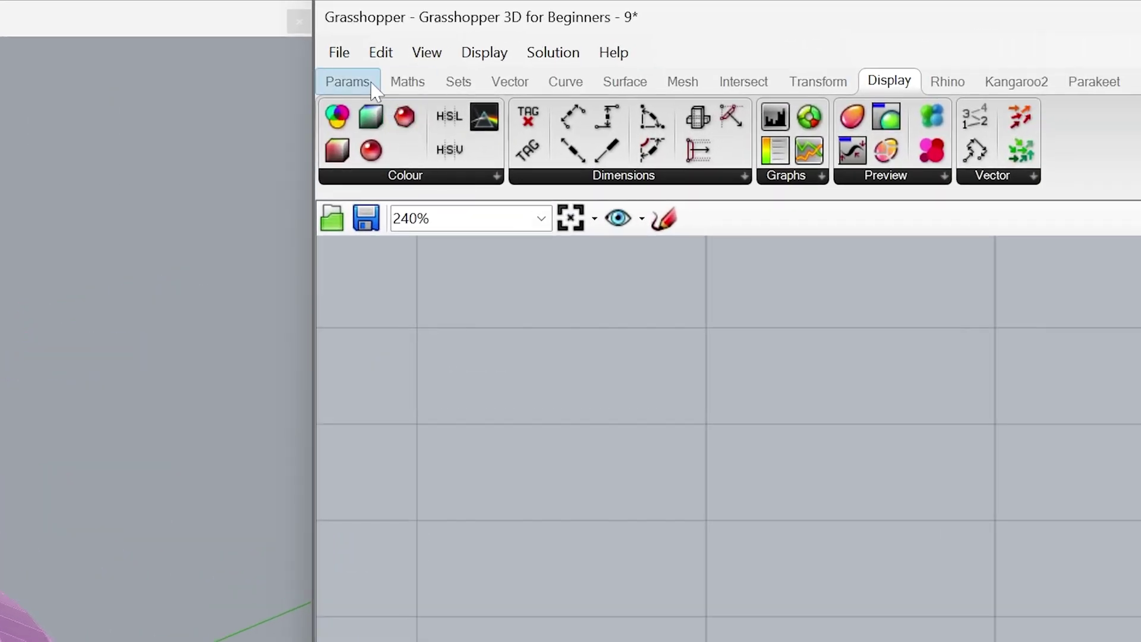
- Place a Colour Swatch below Brep and connect its output to Custom Preview's Material input
left_click(373, 89)
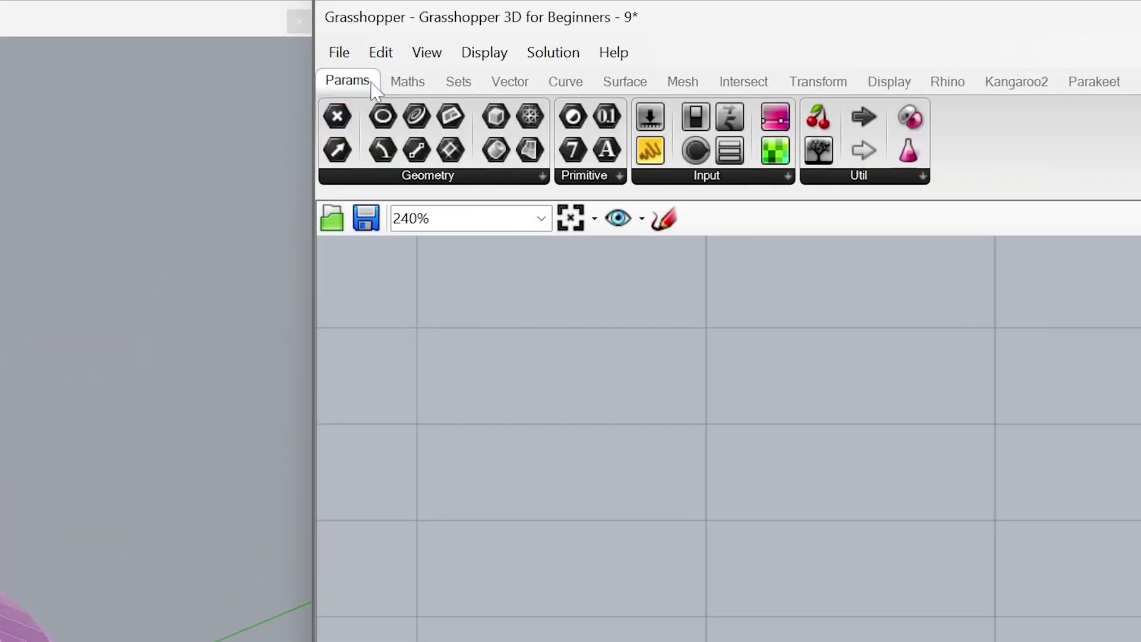
left_click(754, 179)
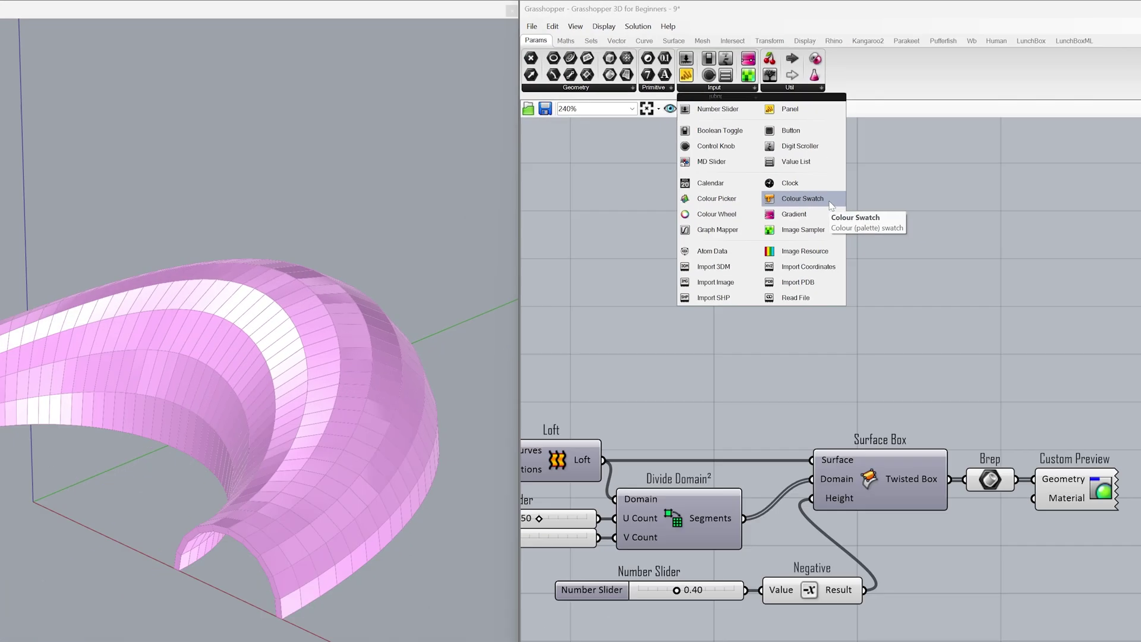
left_click(940, 406)
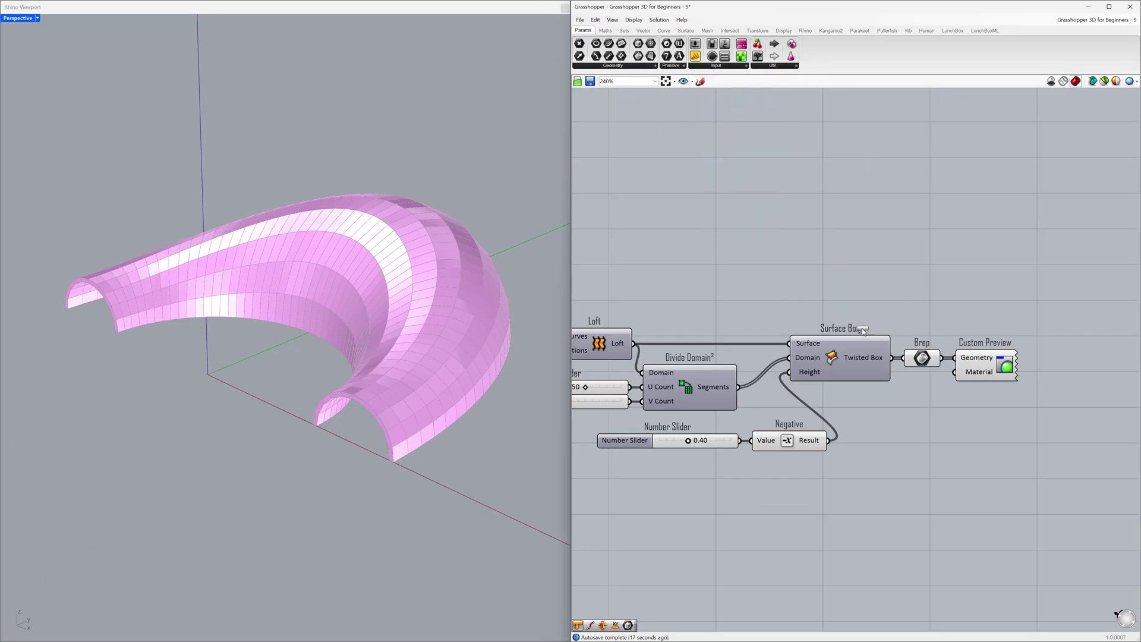
left_click(913, 417)
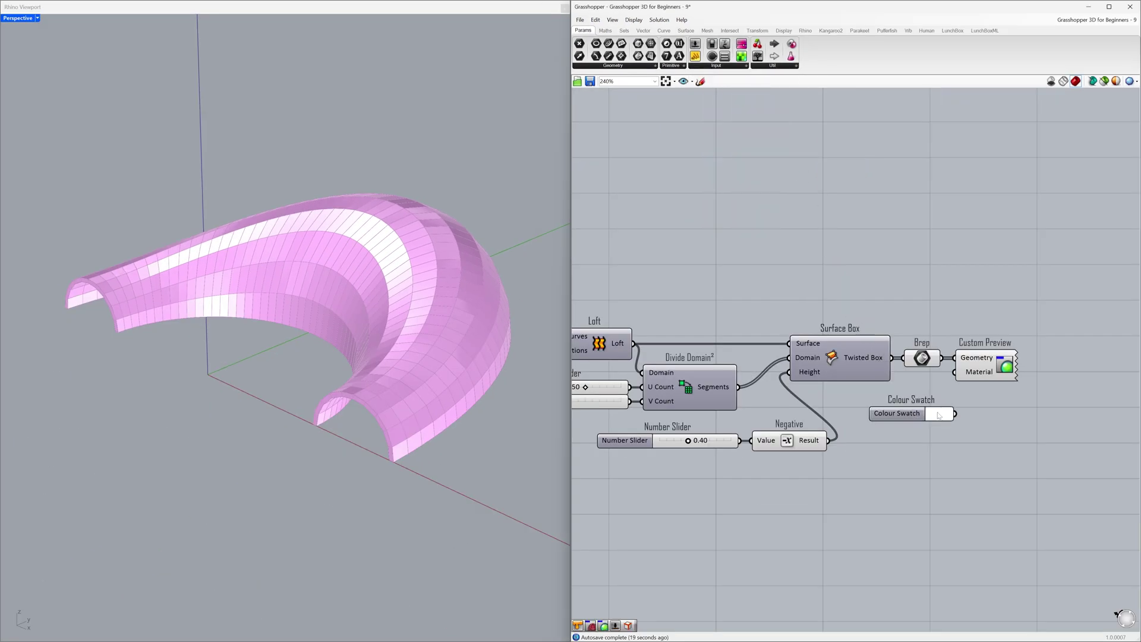
left_click_drag(957, 414, 954, 373)
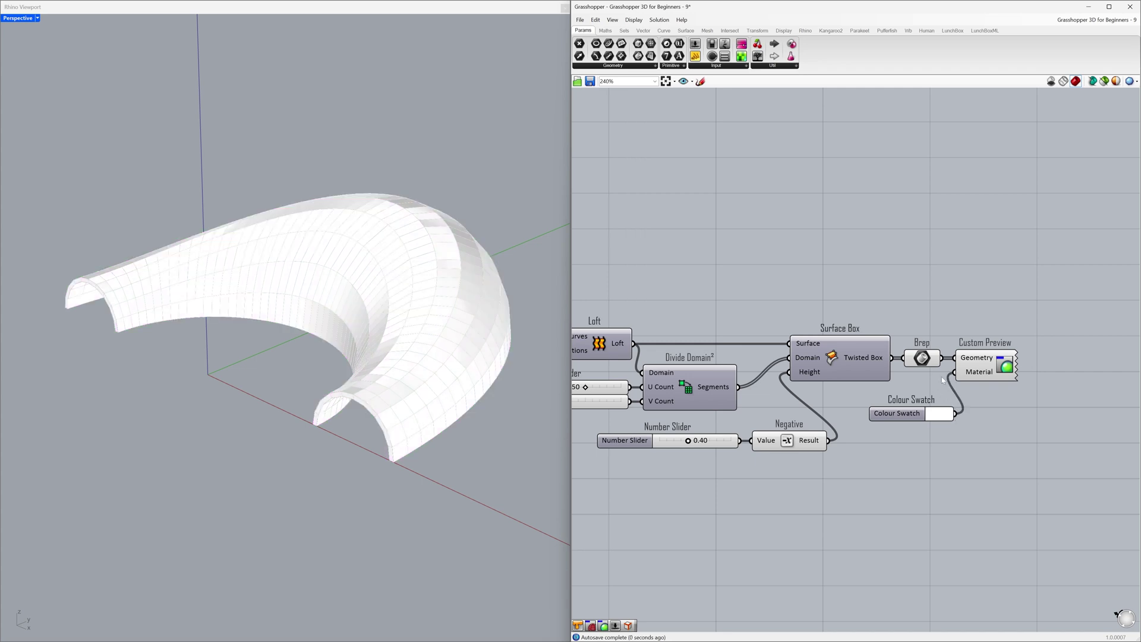
- Change the Colour Swatch to a light blue-grey with hue 205° and saturation 6
left_click(945, 417)
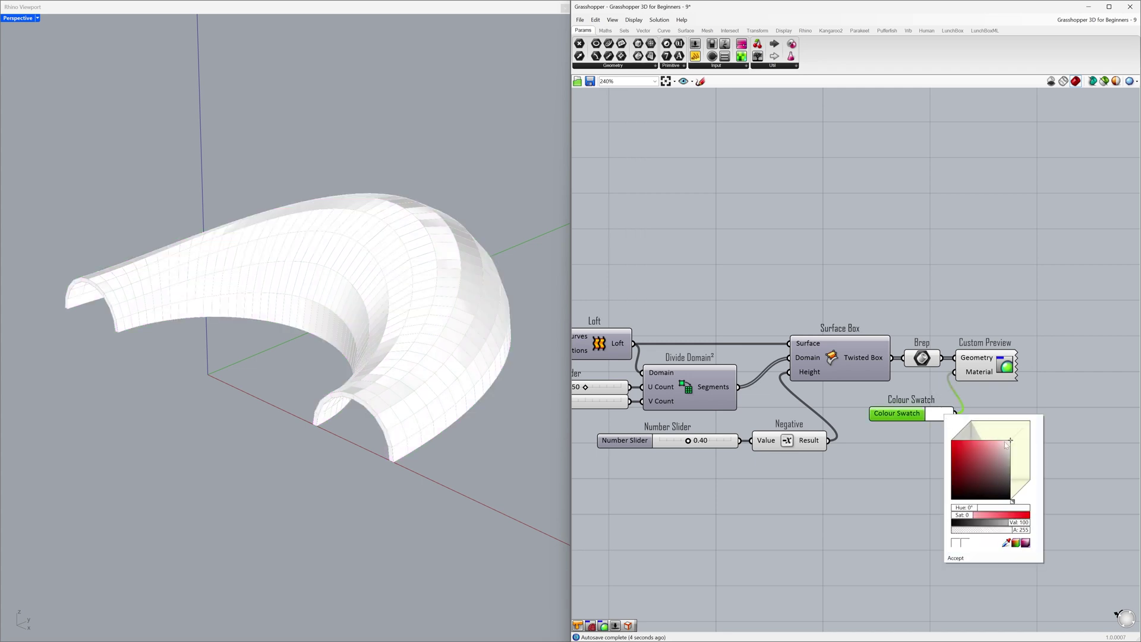
left_click_drag(1007, 444, 1008, 453)
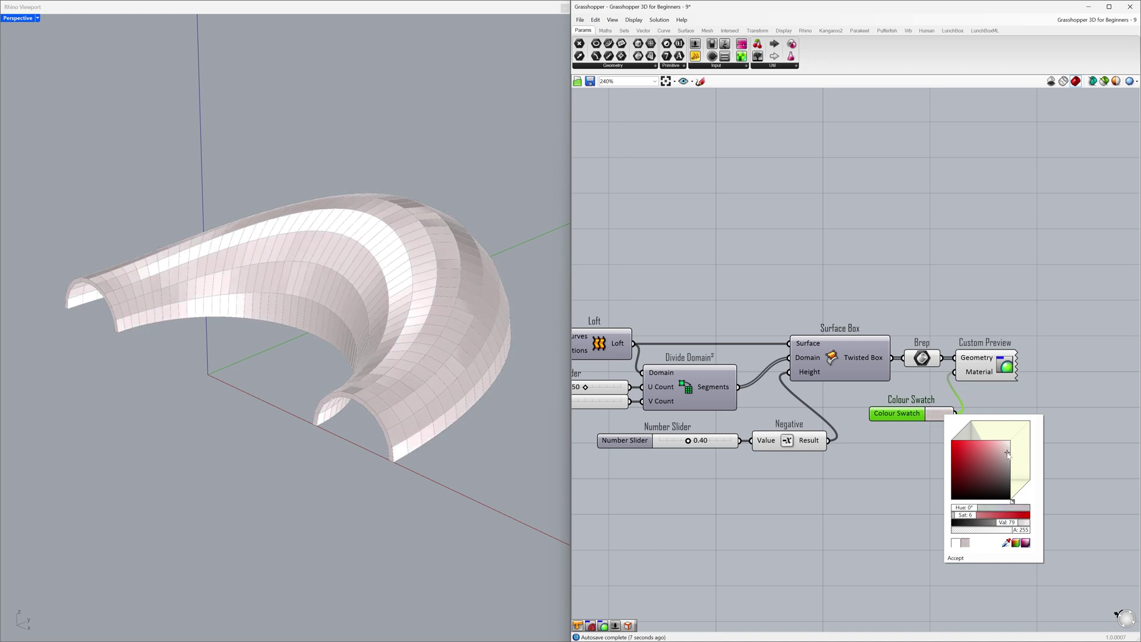
left_click_drag(966, 512, 995, 511)
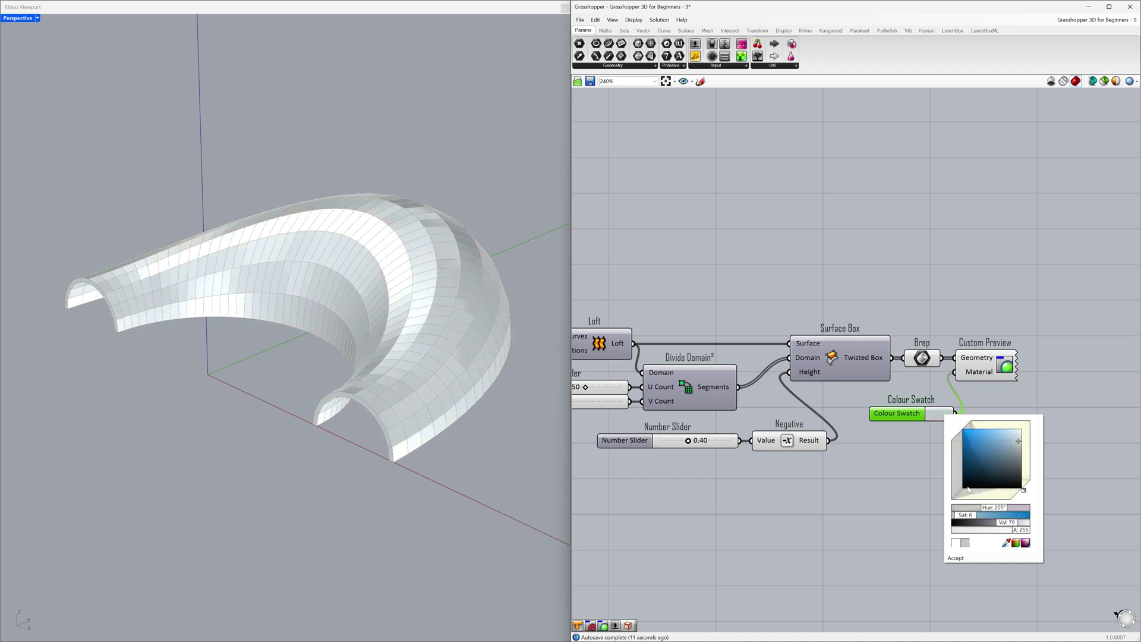
left_click(922, 458)
- Bake the Brep geometry onto the Default layer as a group, keeping its colour by layer
right_click_drag(400, 328, 256, 316)
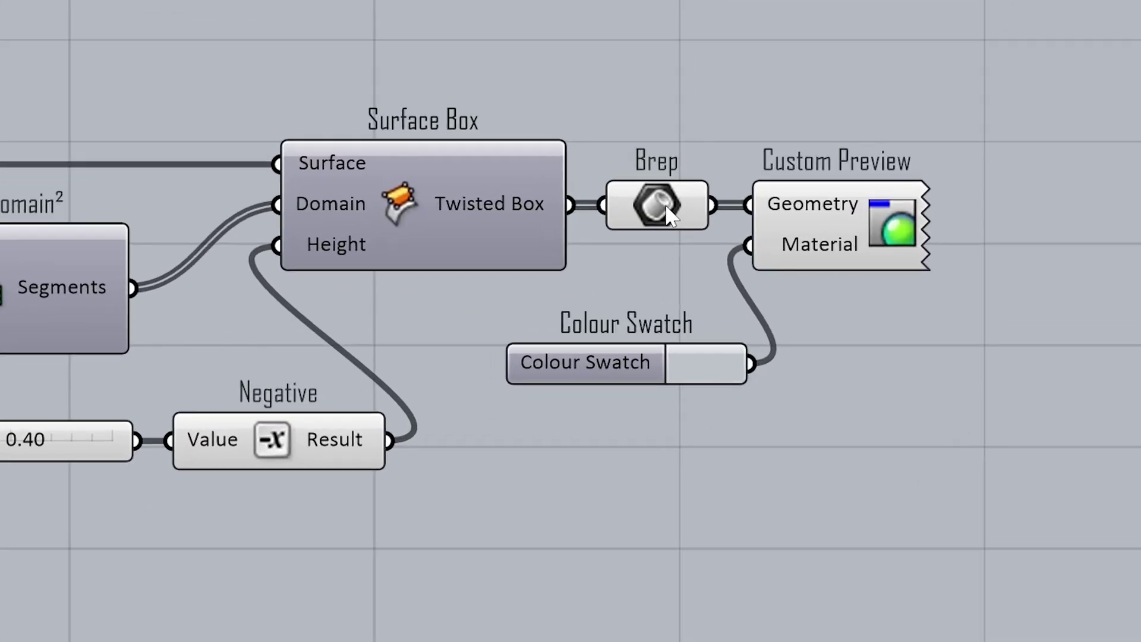
left_click(928, 362)
right_click(671, 208)
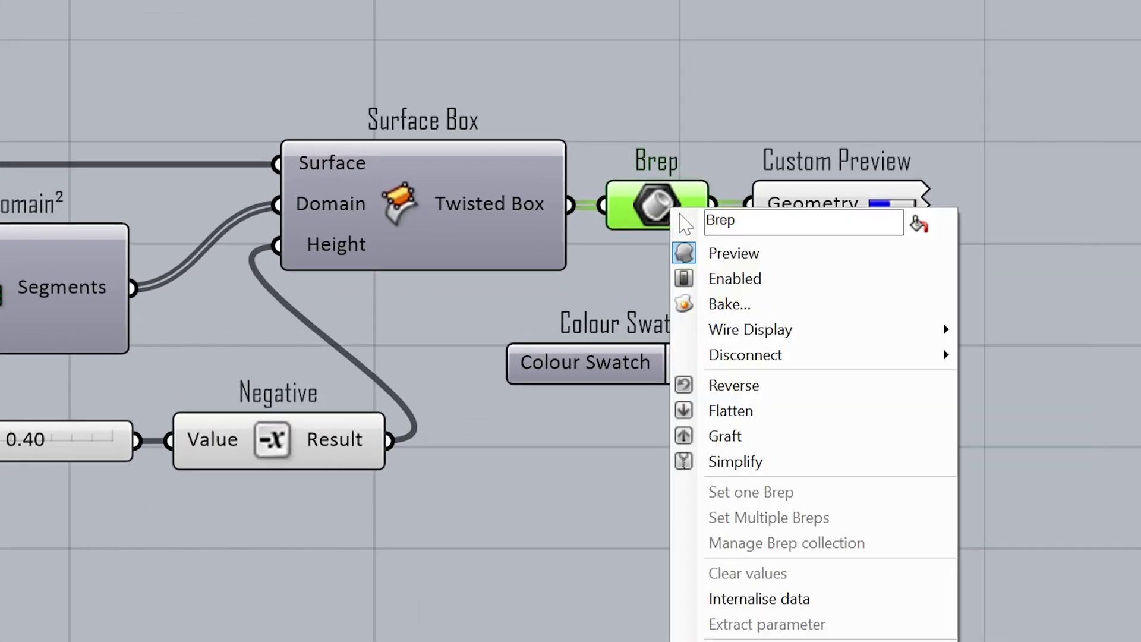
left_click(796, 305)
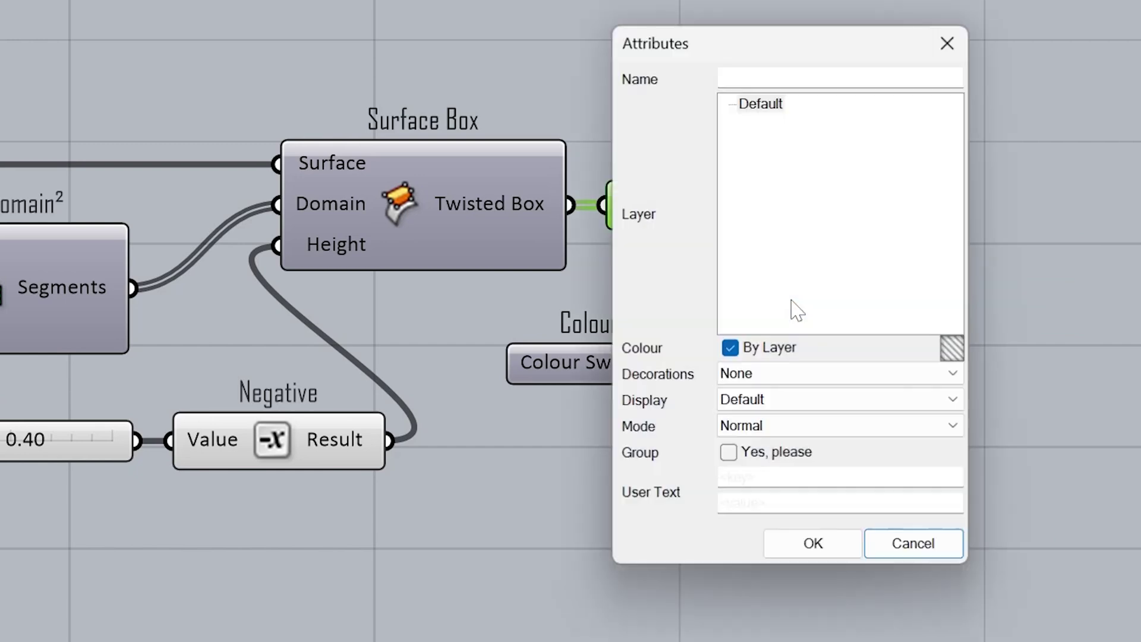
left_click(736, 452)
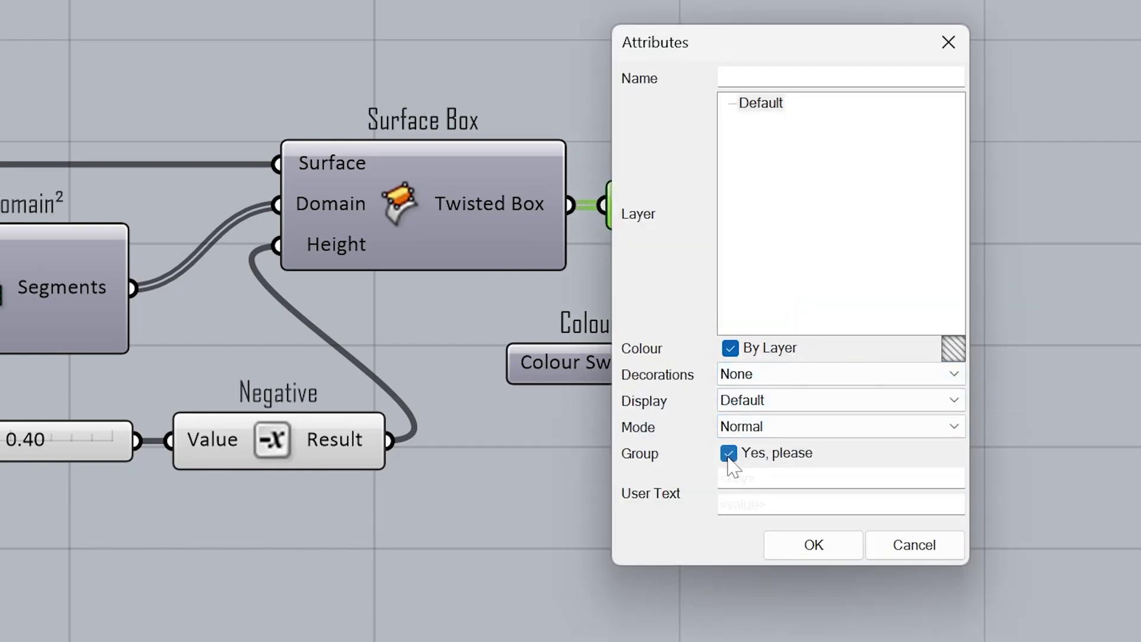
left_click(790, 545)
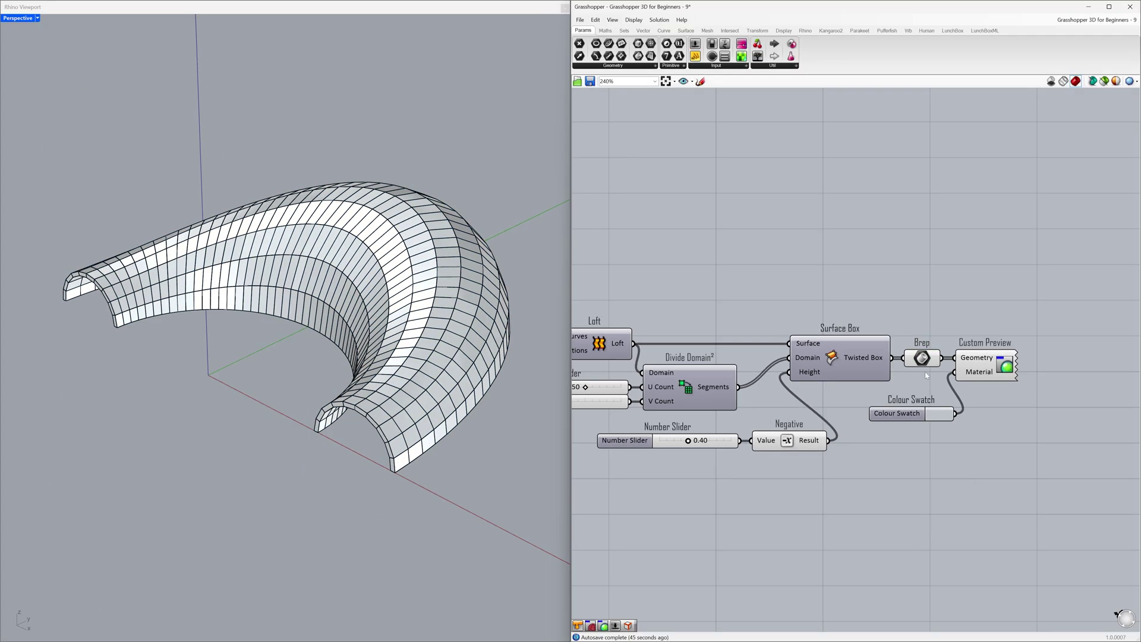
- Disable the preview of the Brep and Custom Preview components together, then deselect them
left_click(923, 358)
left_click(981, 365, "shift")
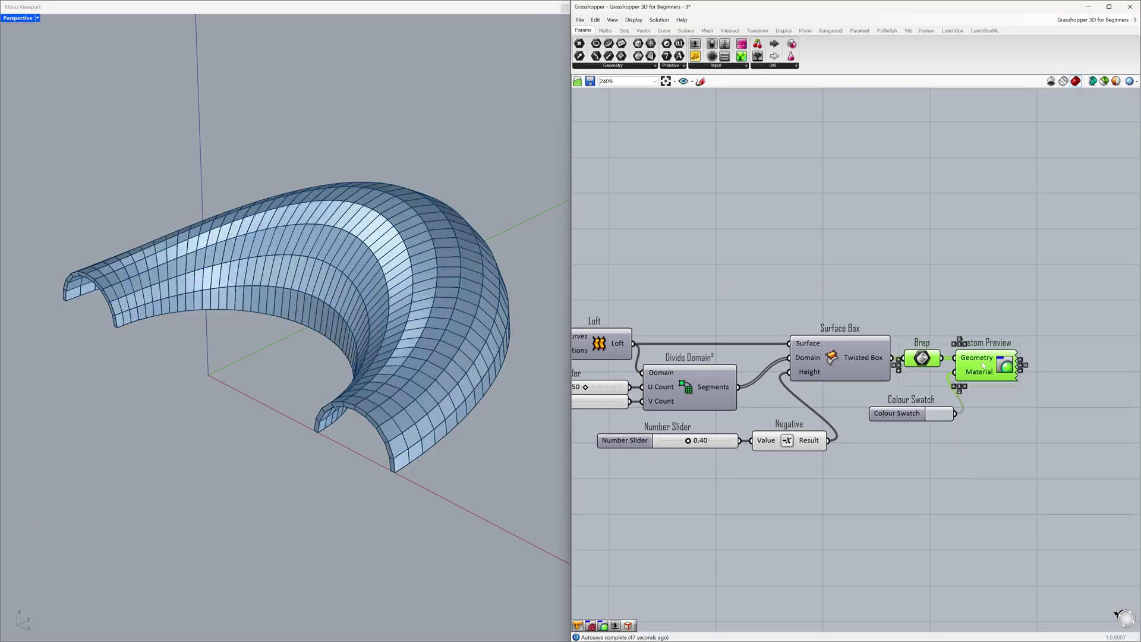
middle_click(984, 366)
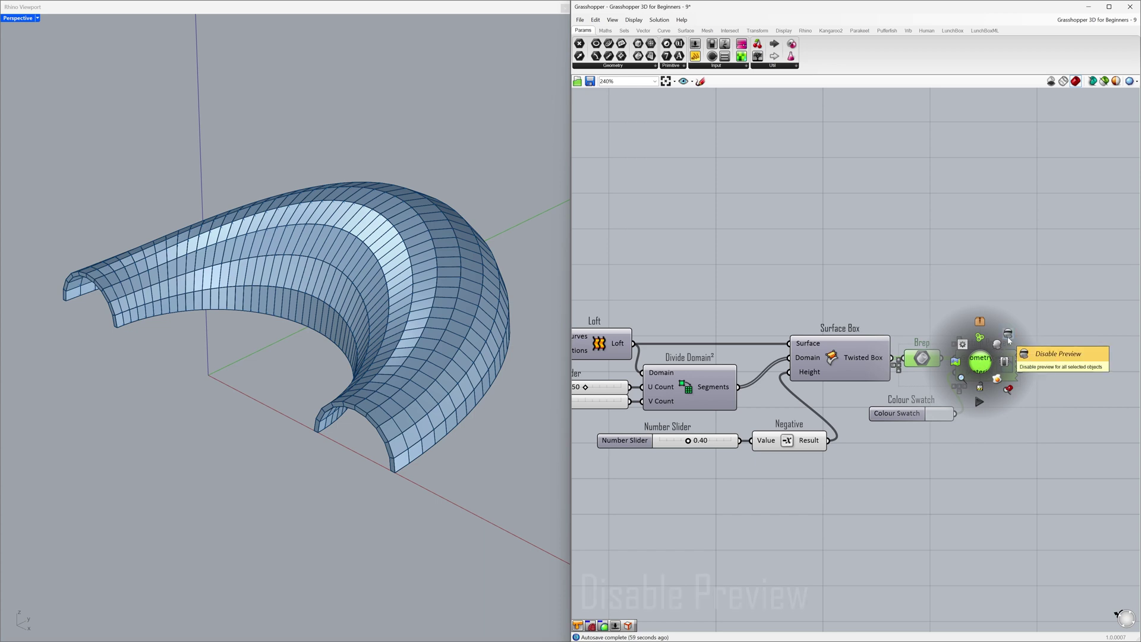
left_click(1008, 337)
left_click(931, 311)
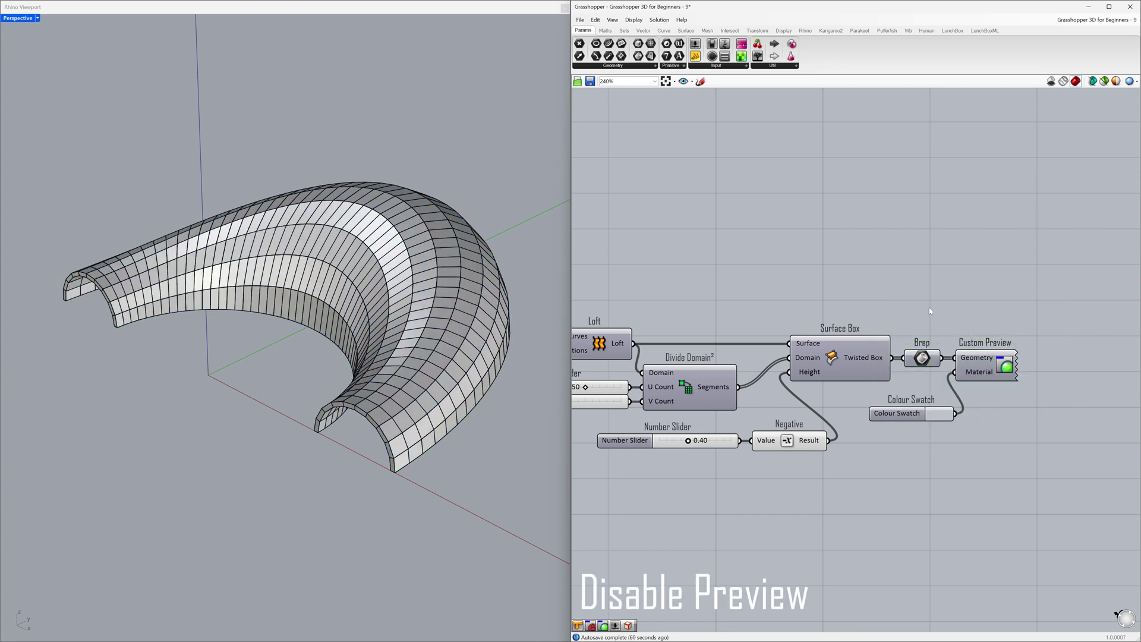
- Maximise the Rhino perspective viewport to show the baked shell on the full screen
double_click(238, 10)
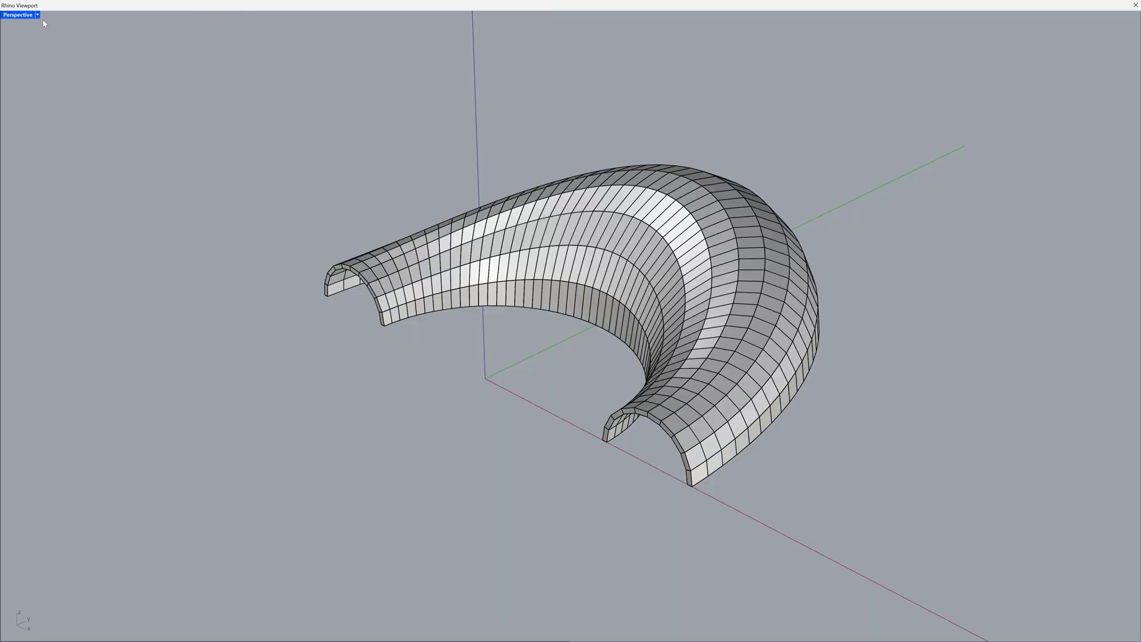